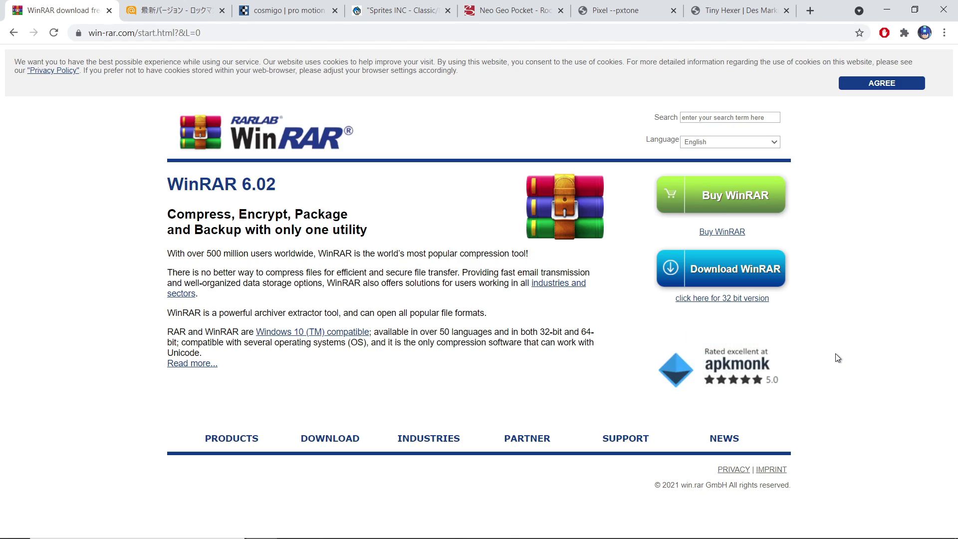
Download the 64-bit WinRAR 6.02 installer (winrar-x64-602.exe) and run it
click(773, 291)
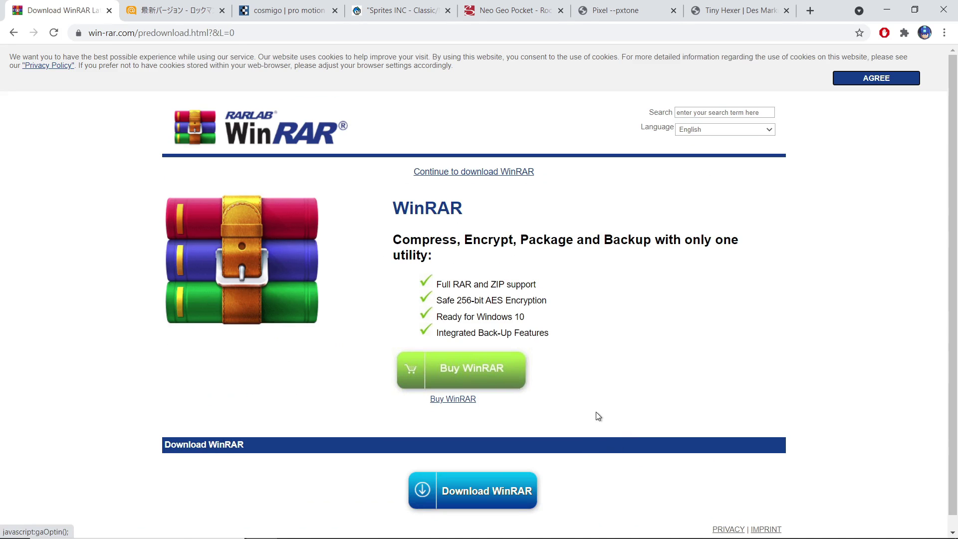
click(498, 510)
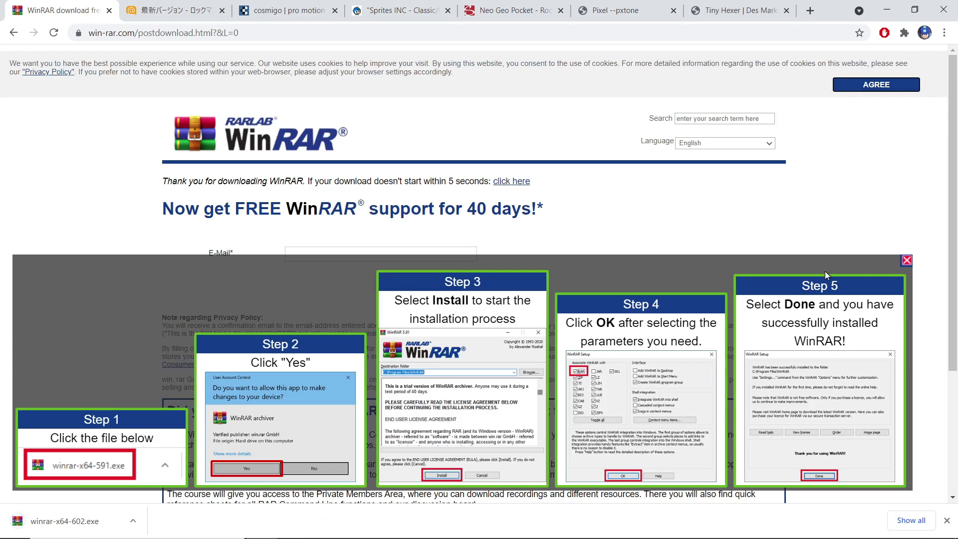
click(906, 260)
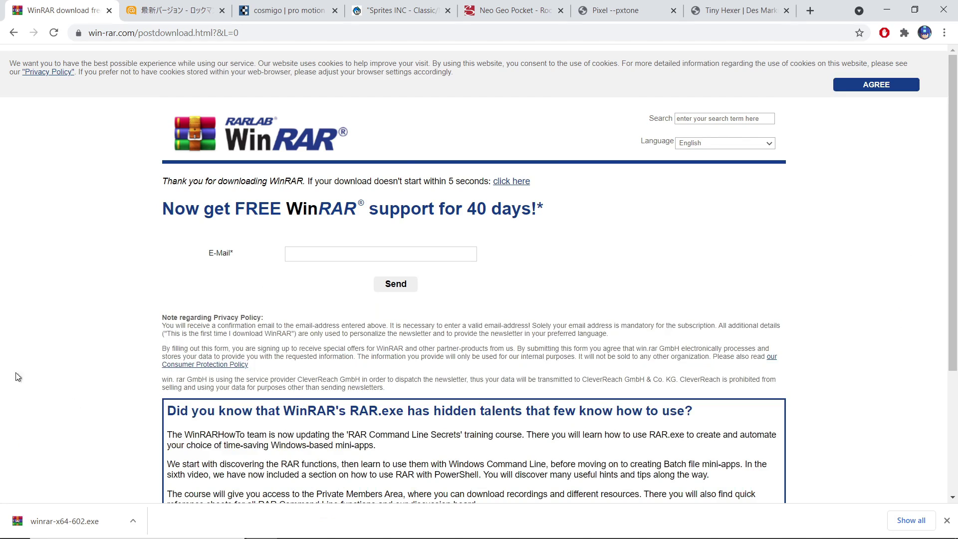
click(65, 513)
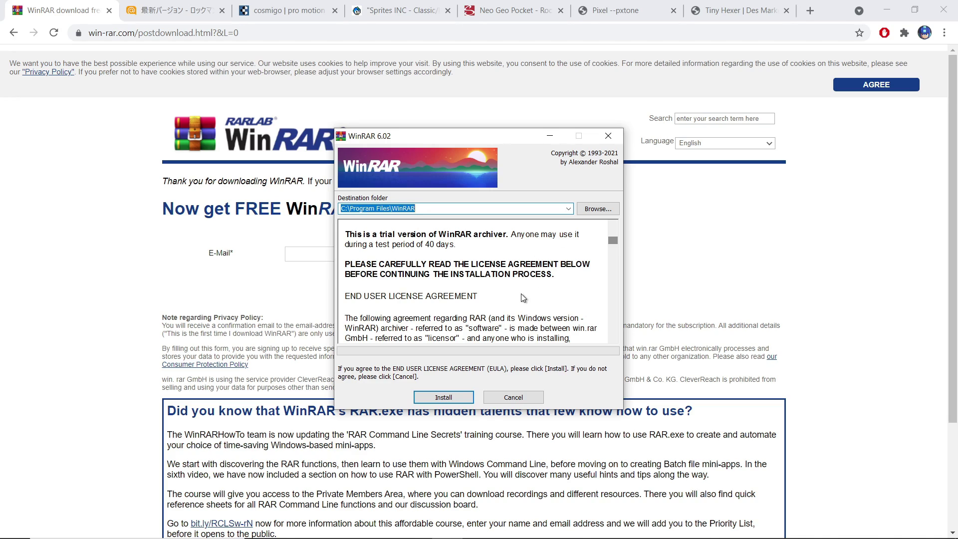
Install WinRAR into C:\Program Files\WinRAR with Add WinRAR to Desktop unchecked
click(453, 388)
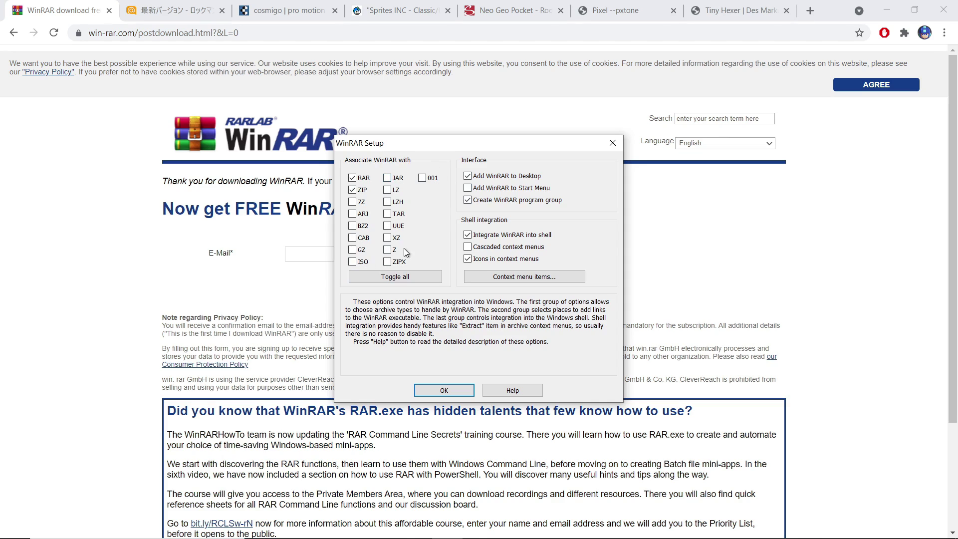
click(483, 178)
click(444, 390)
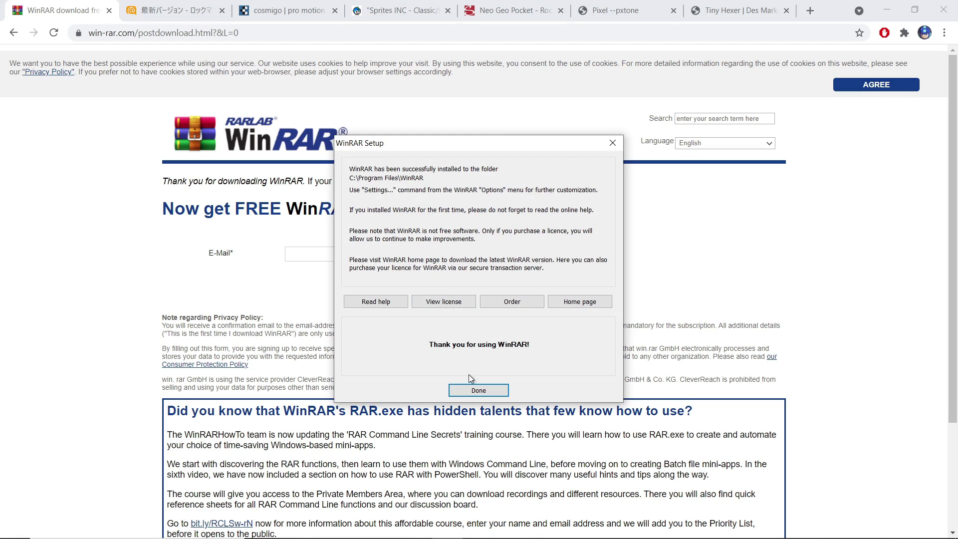
click(472, 393)
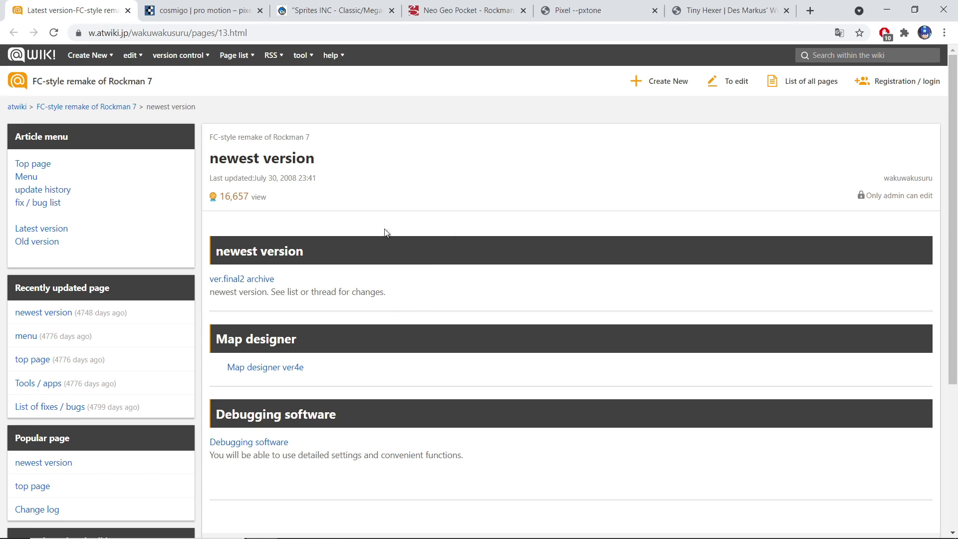
Download the ver.final2 archive and Map designer ver4e, then open final2.zip in WinRAR
click(252, 281)
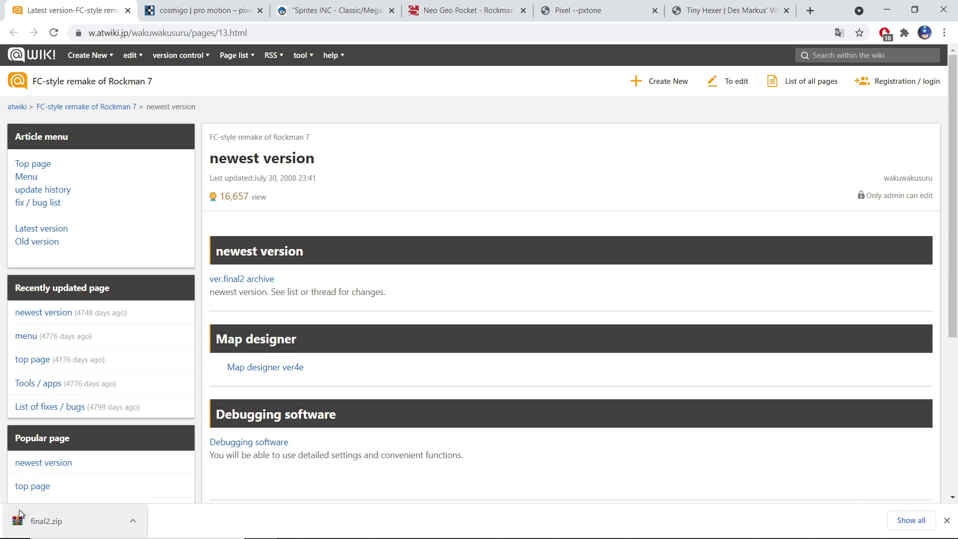
click(297, 369)
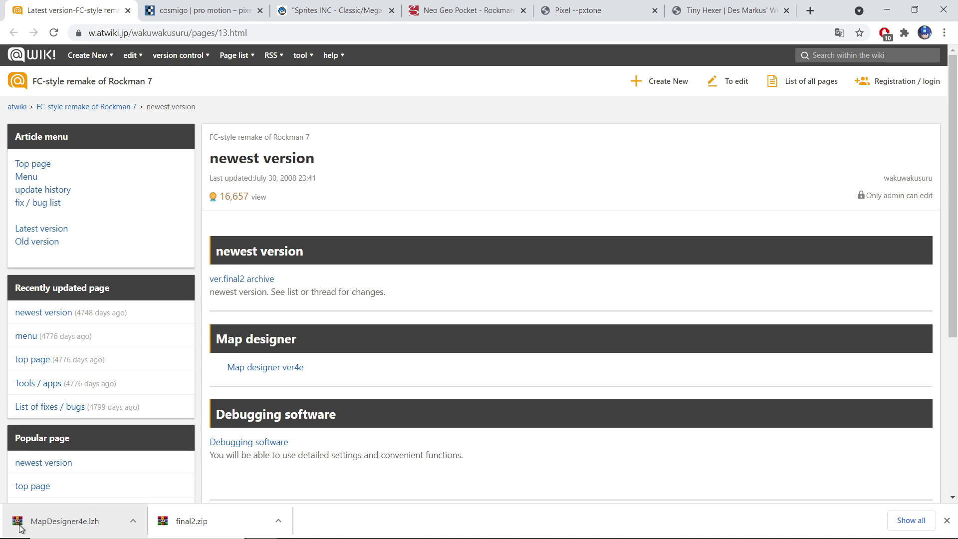
click(244, 511)
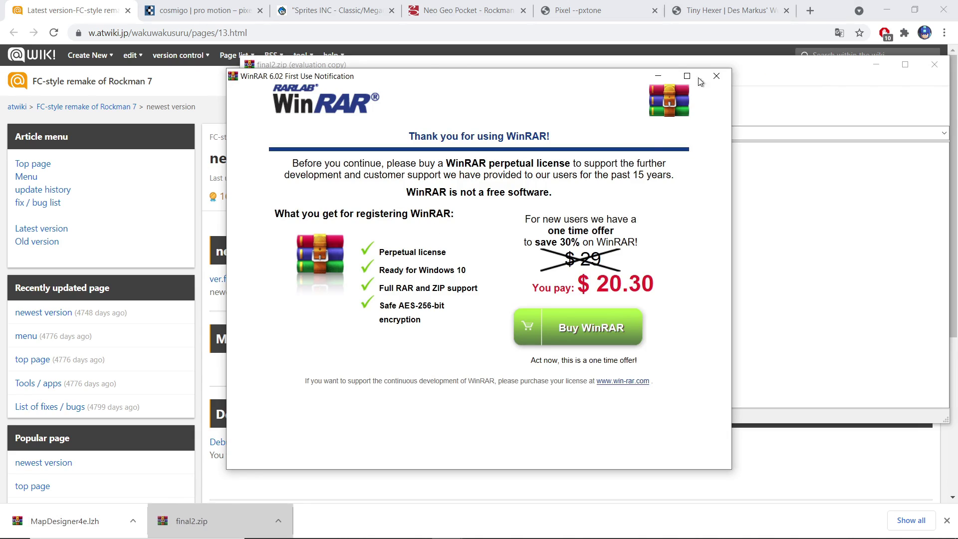
Extract final2.zip to the Desktop and close the archive
click(717, 76)
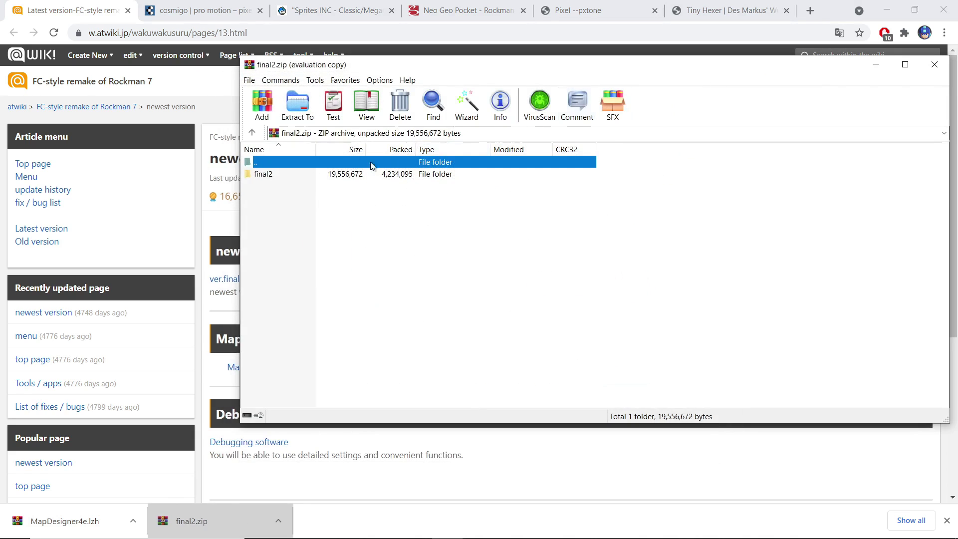
click(297, 105)
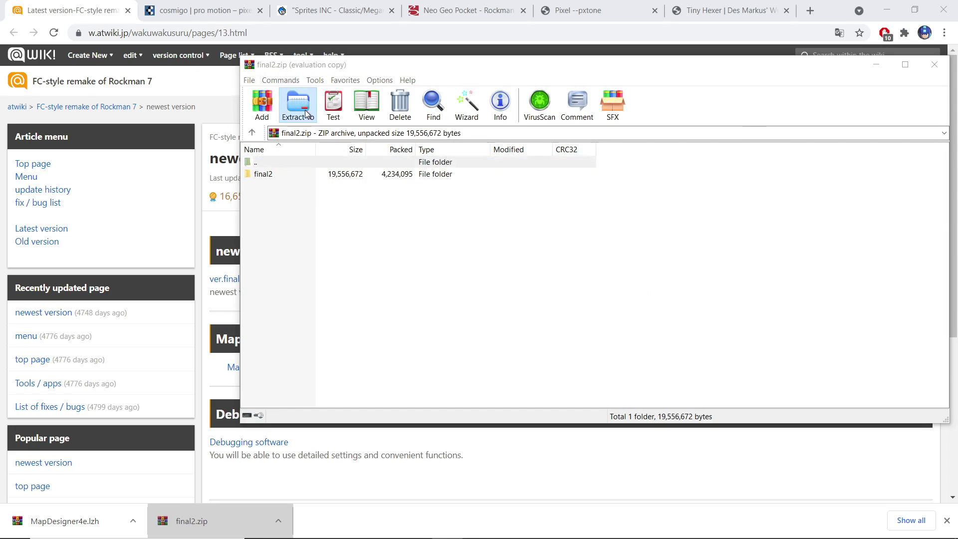
click(643, 224)
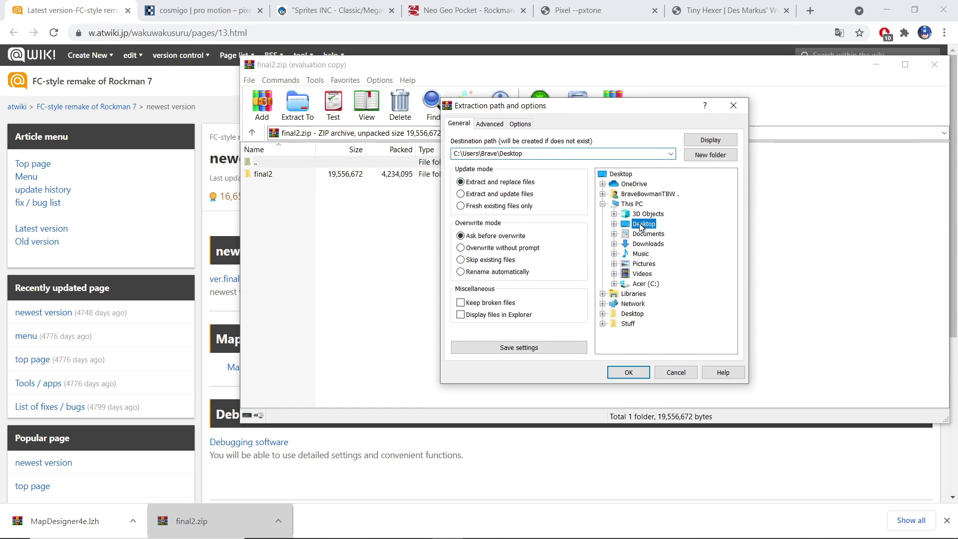
click(640, 377)
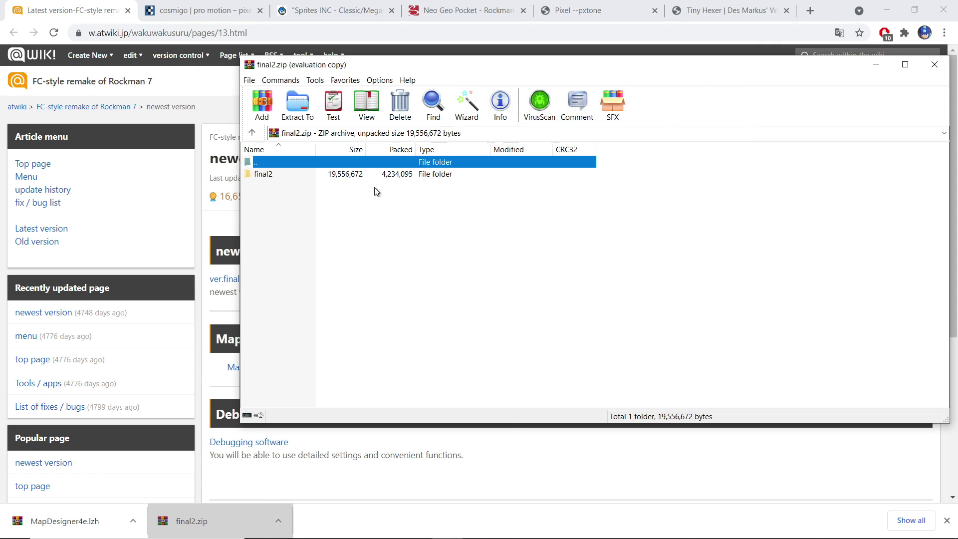
click(934, 64)
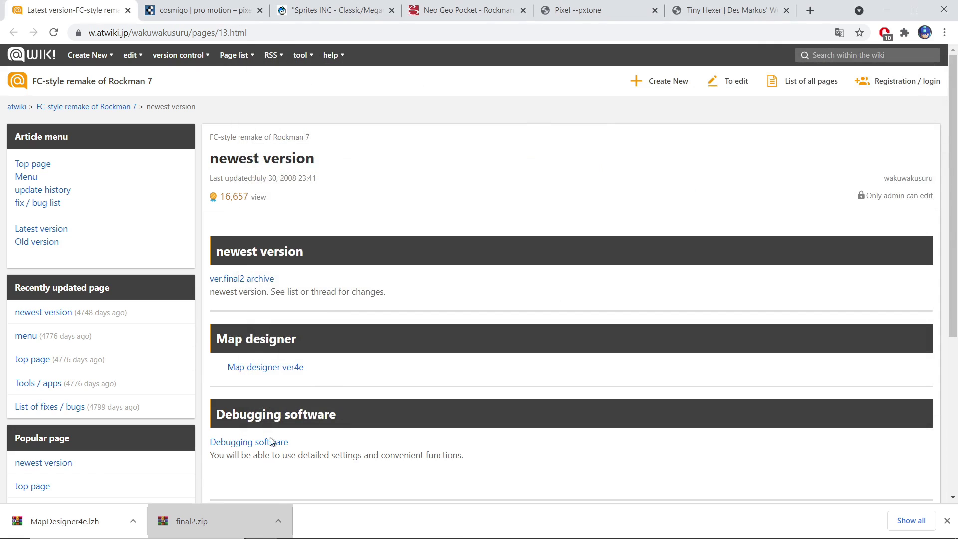
Extract MapDesigner4e.lzh to the Desktop and close the archive
click(64, 520)
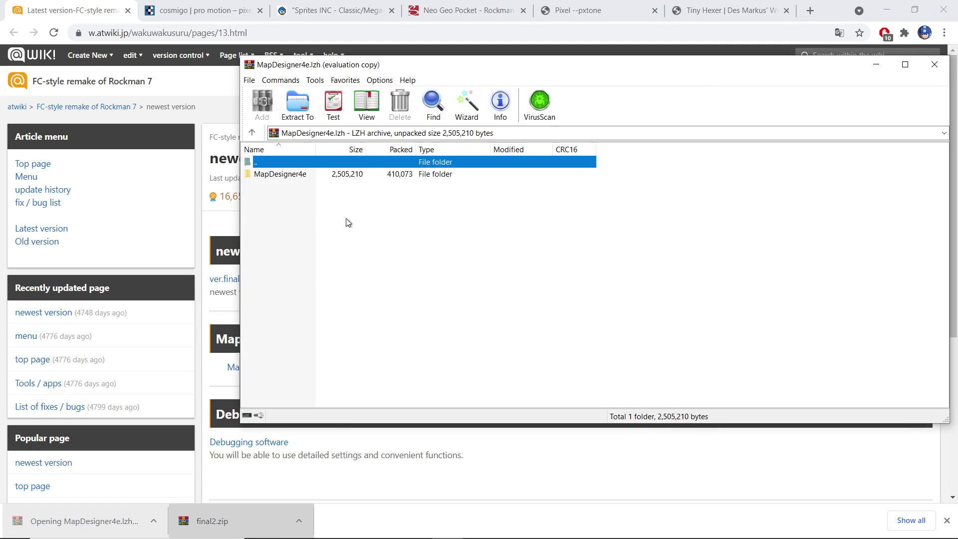
click(304, 116)
click(629, 174)
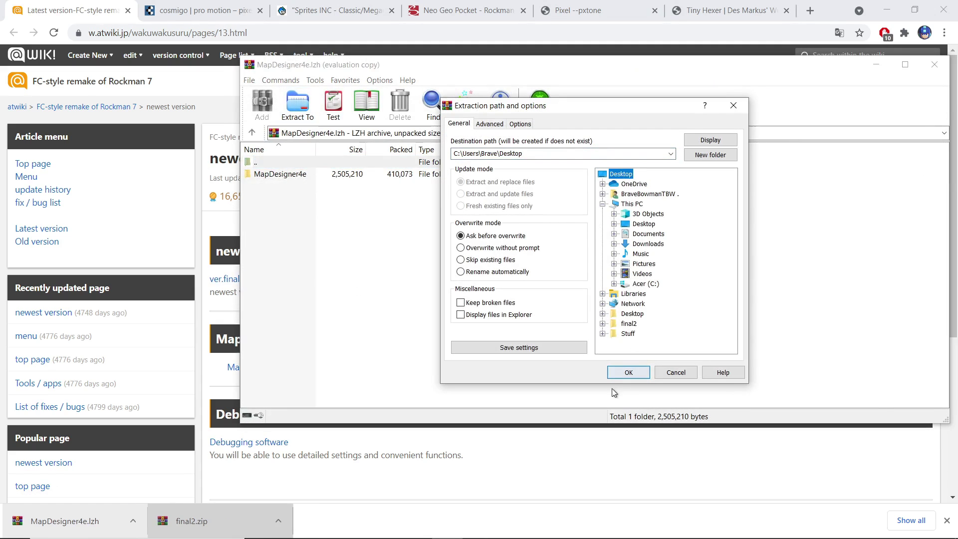
click(643, 372)
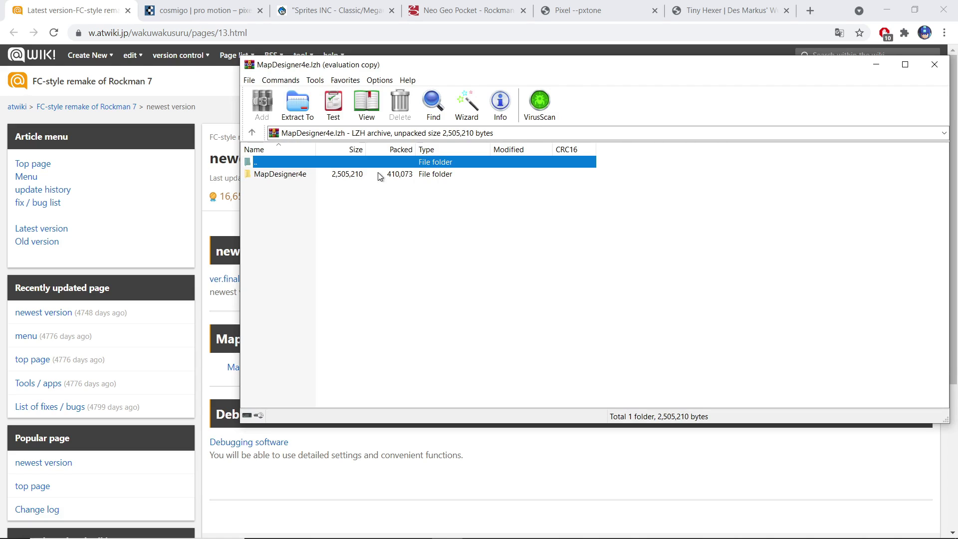
click(935, 64)
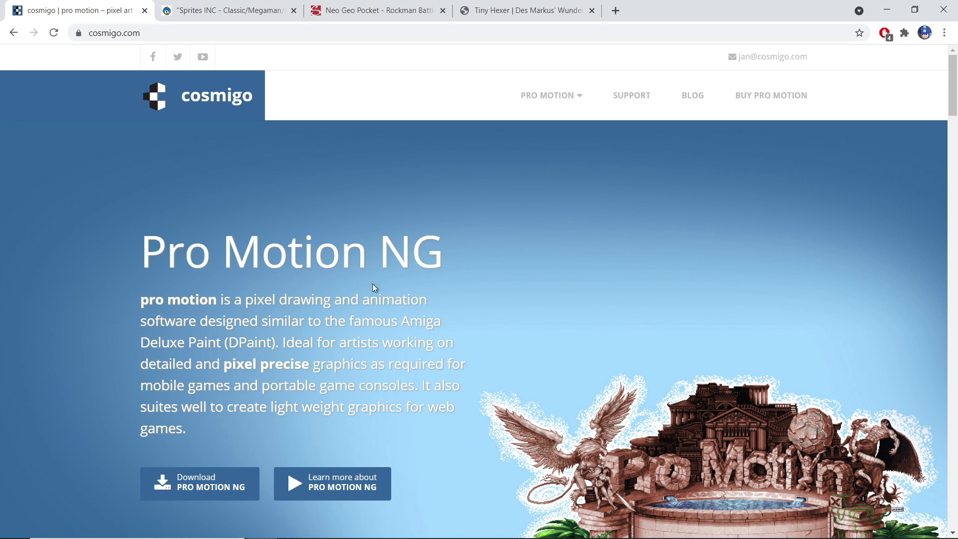
Go to the Pro Motion NG 7.2.7 Downloads page on cosmigo.com
click(214, 476)
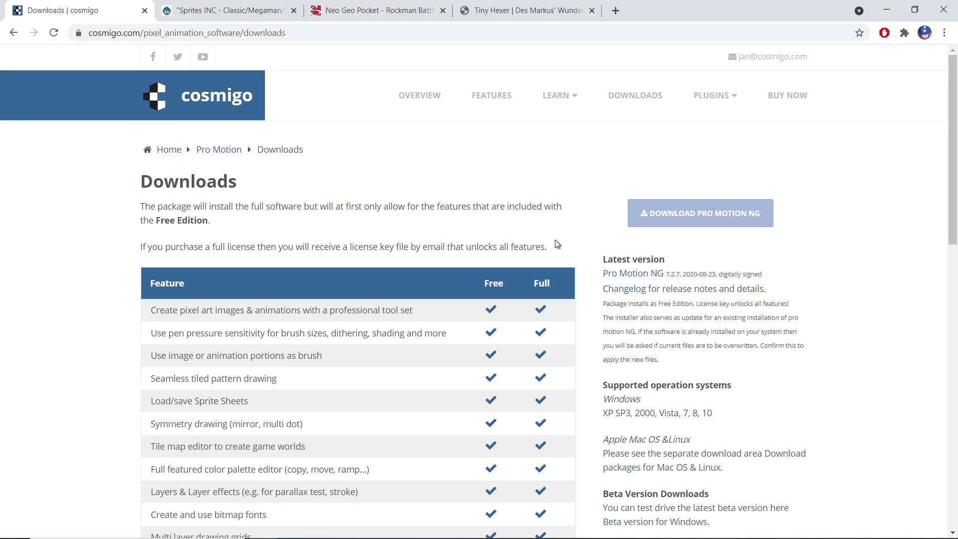
Download and install pro-motion-ng.exe with a desktop shortcut, with Launch Pro Motion NG unchecked
click(652, 213)
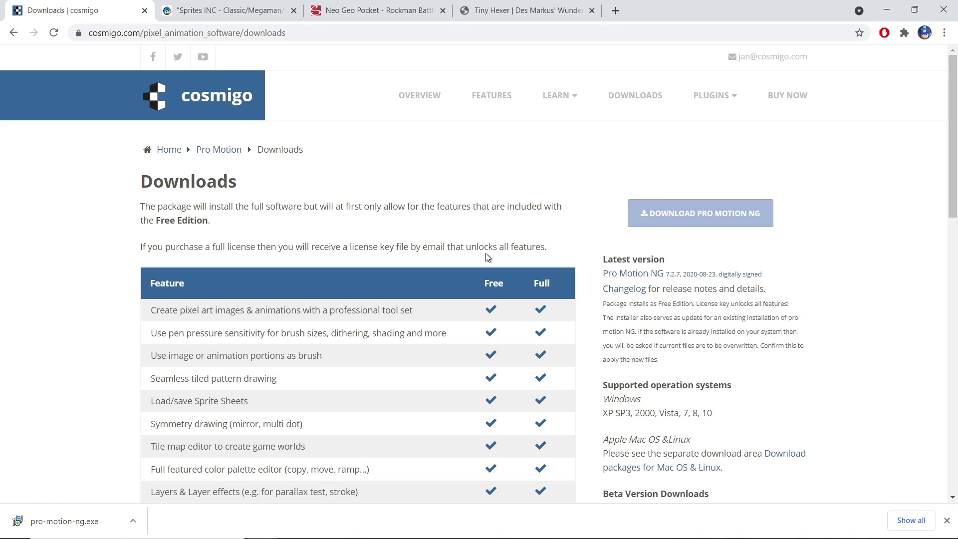
click(80, 520)
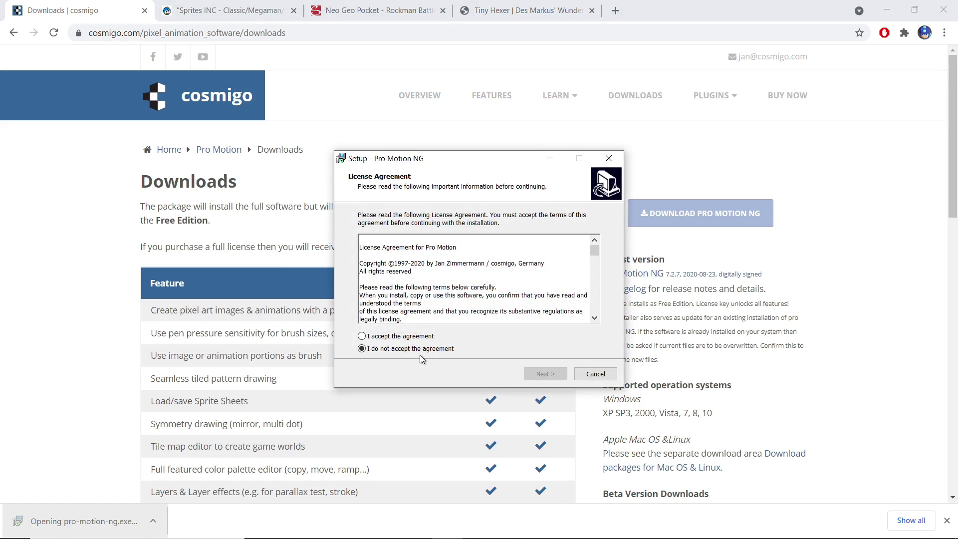
click(404, 337)
click(534, 373)
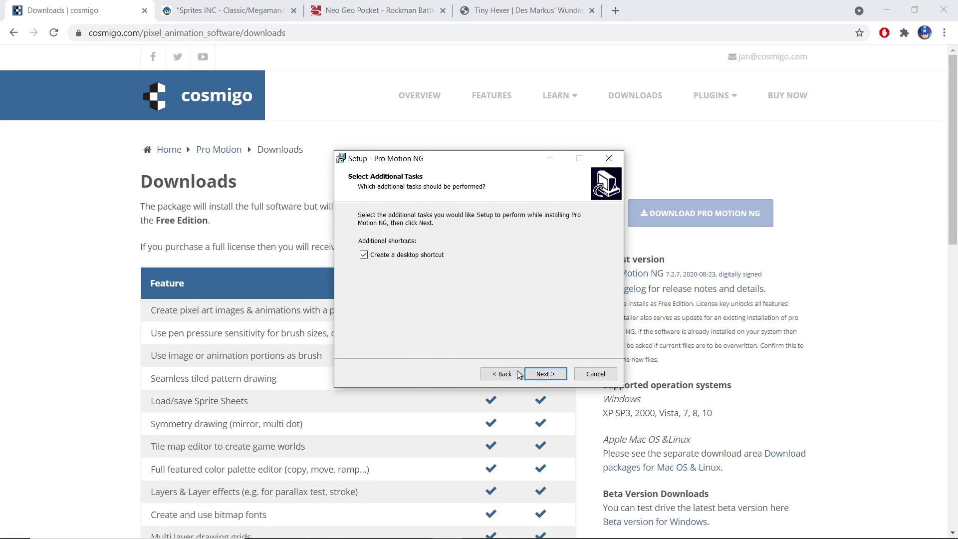
click(545, 380)
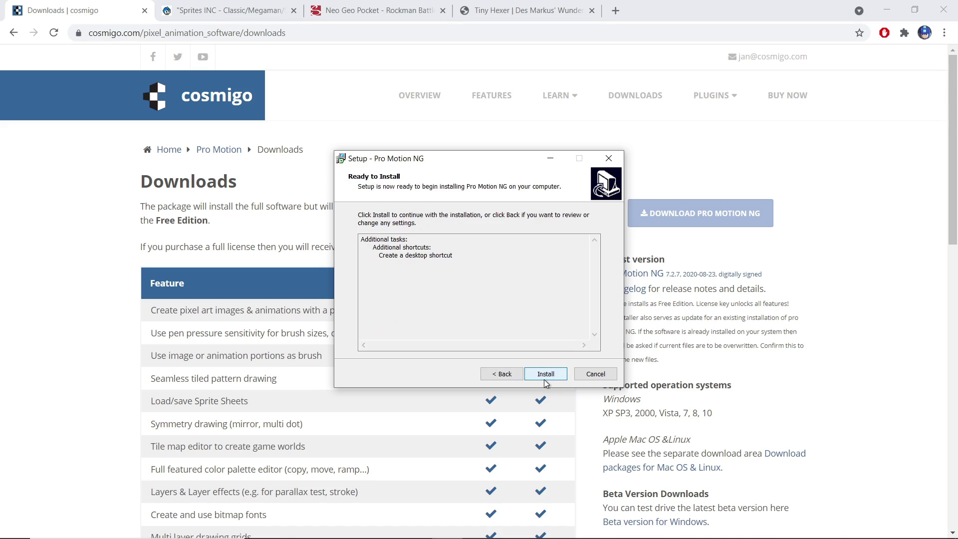
click(547, 373)
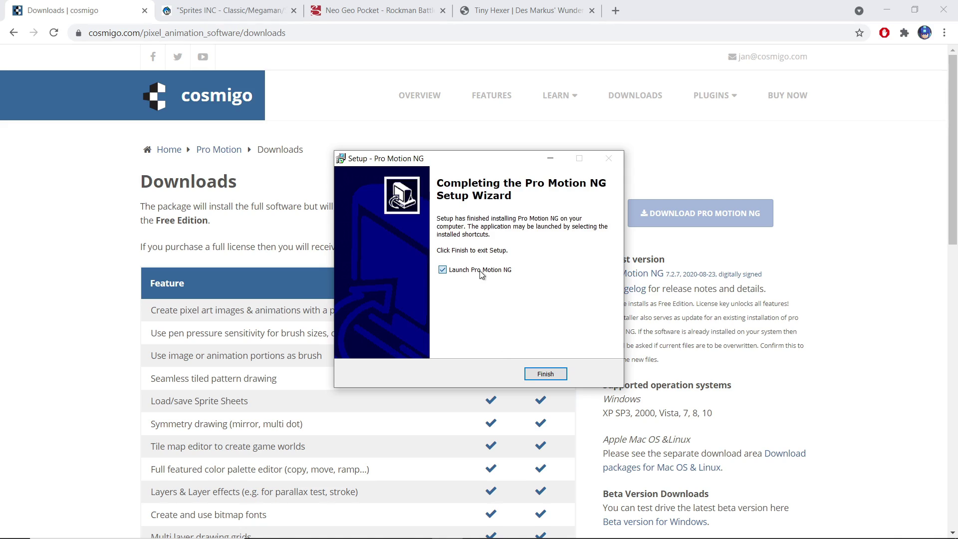
click(442, 269)
click(548, 374)
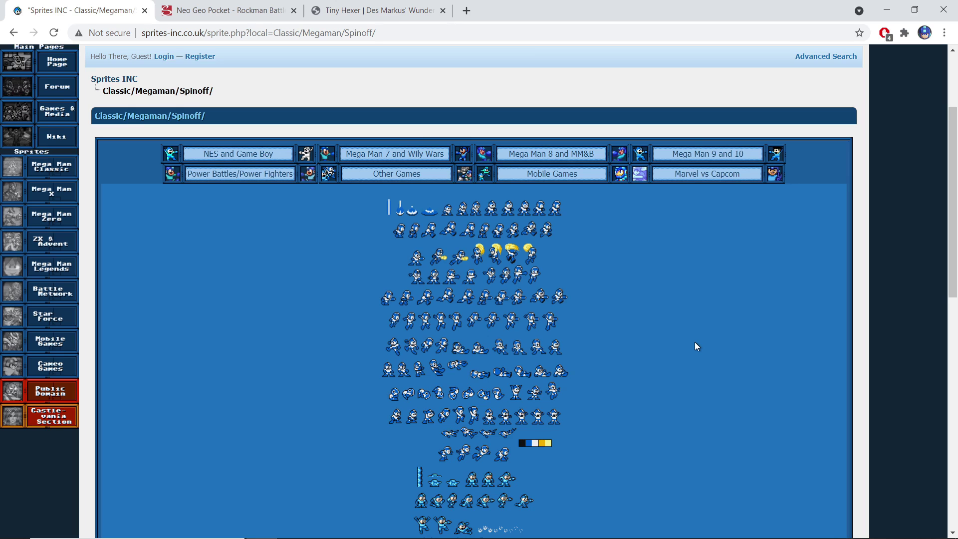
Scroll through the Sprites INC Classic/Megaman/Spinoff sprite sheet page
scroll(176, 359, up, 3)
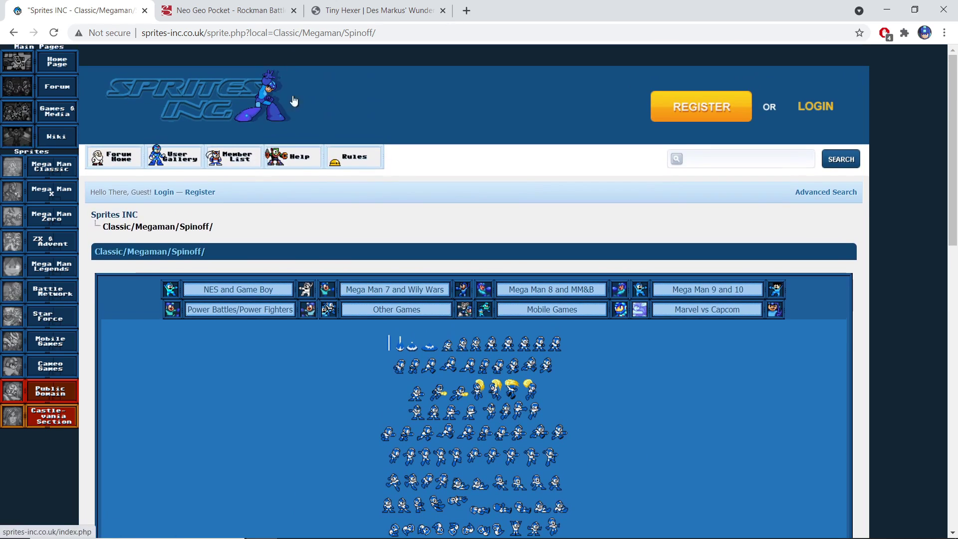
scroll(361, 232, down, 1)
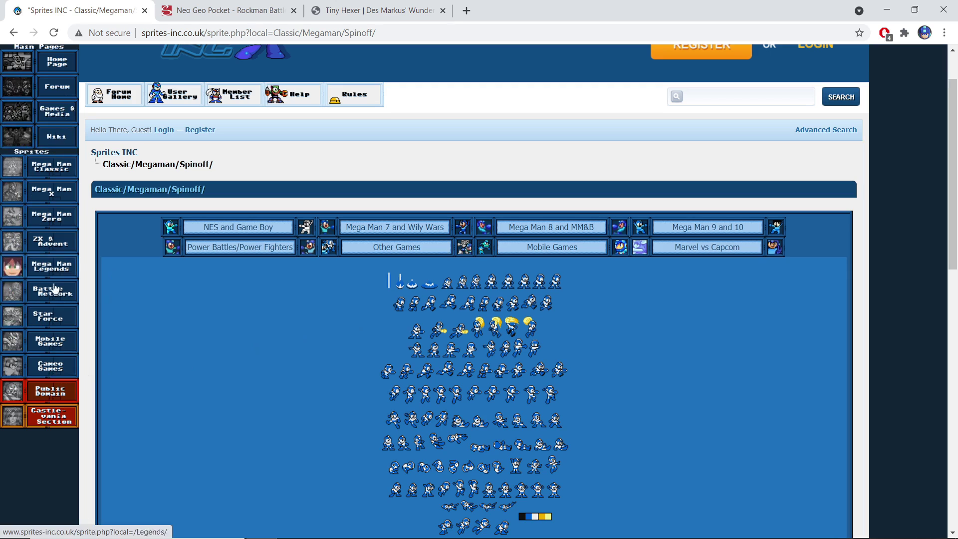
scroll(158, 277, down, 1)
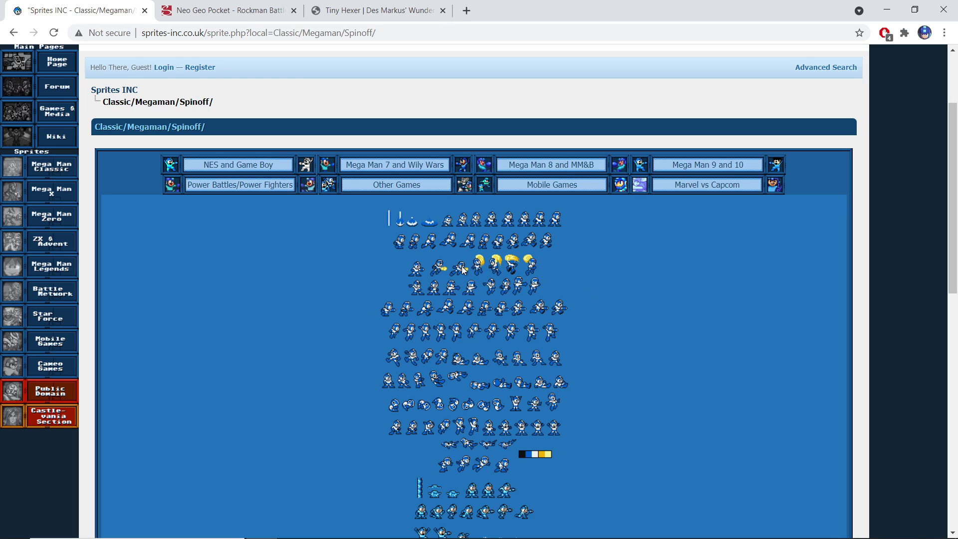
Look over the Rockman Battle & Fighters sheet, then return to the Sprites INC Spinoff page
click(241, 15)
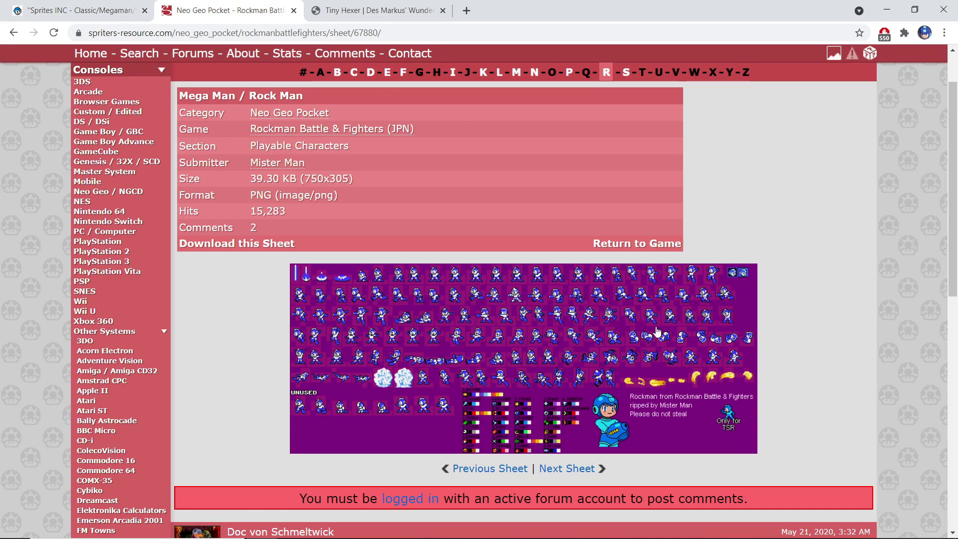
scroll(120, 152, up, 2)
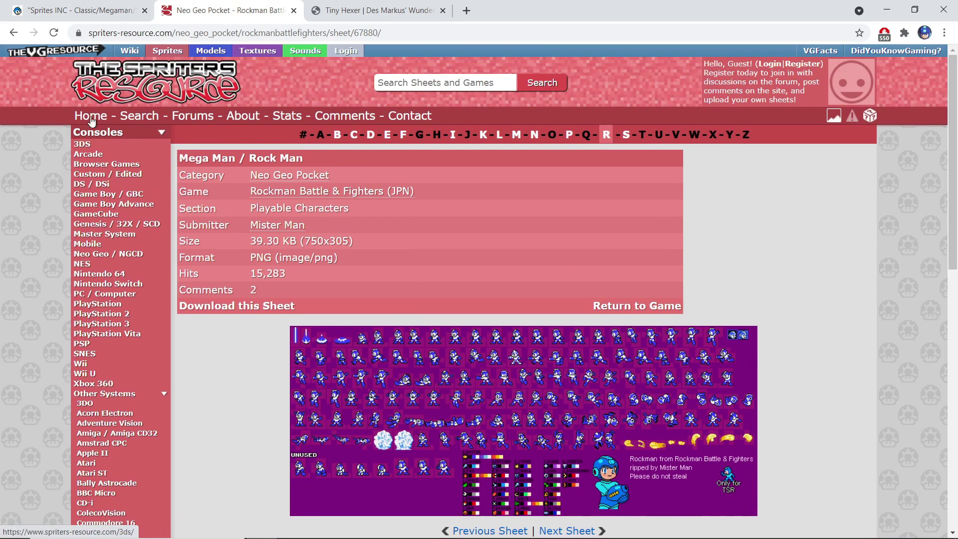
scroll(229, 63, down, 2)
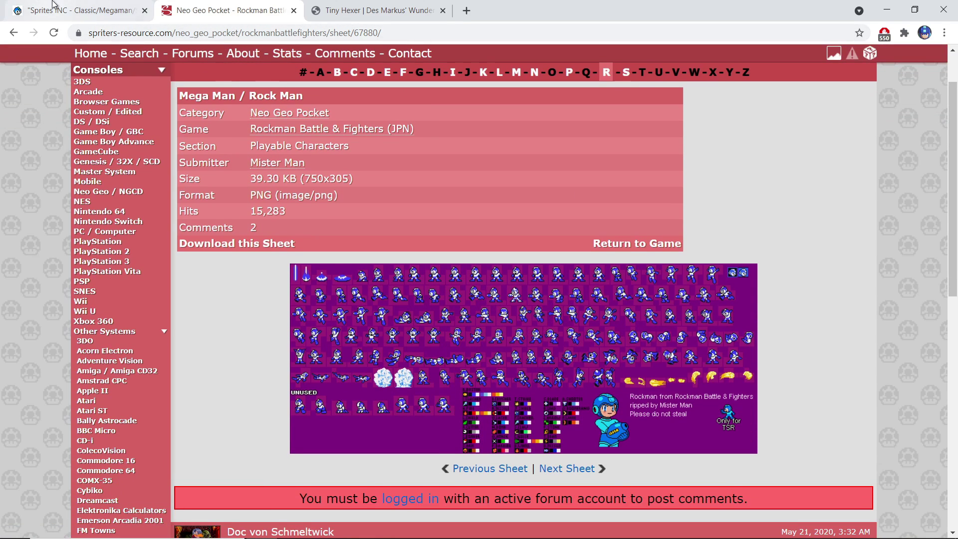
click(124, 6)
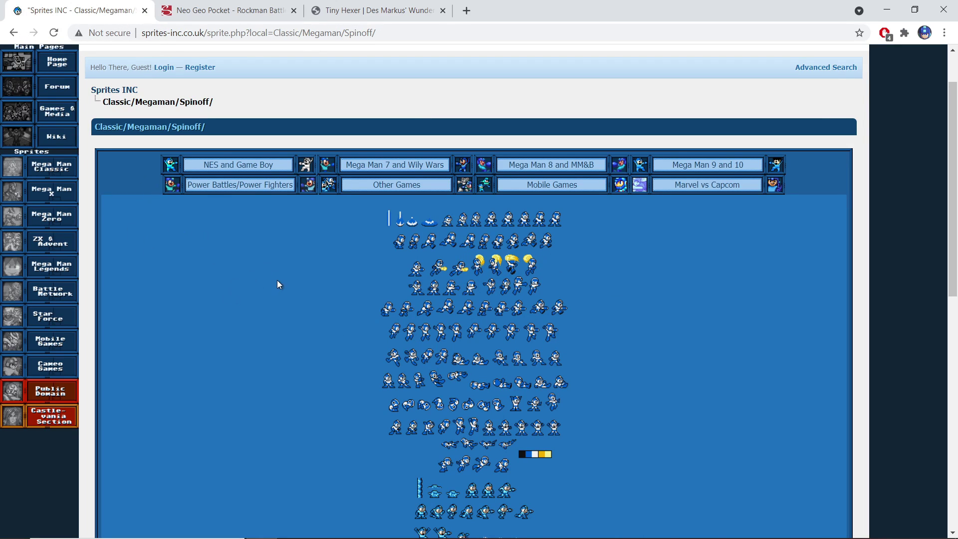
Switch back to the Spriters Resource Rockman Battle & Fighters sheet with Ctrl+Tab
key(ctrl+Tab)
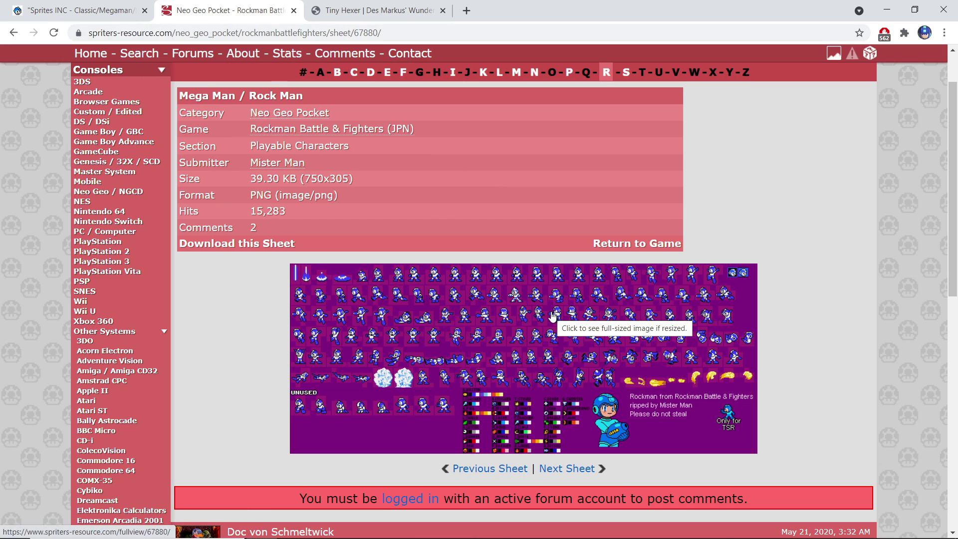
Save the Spinoff sprite sheet as megamanbattleandfighterssheet.gif on the Desktop
click(80, 10)
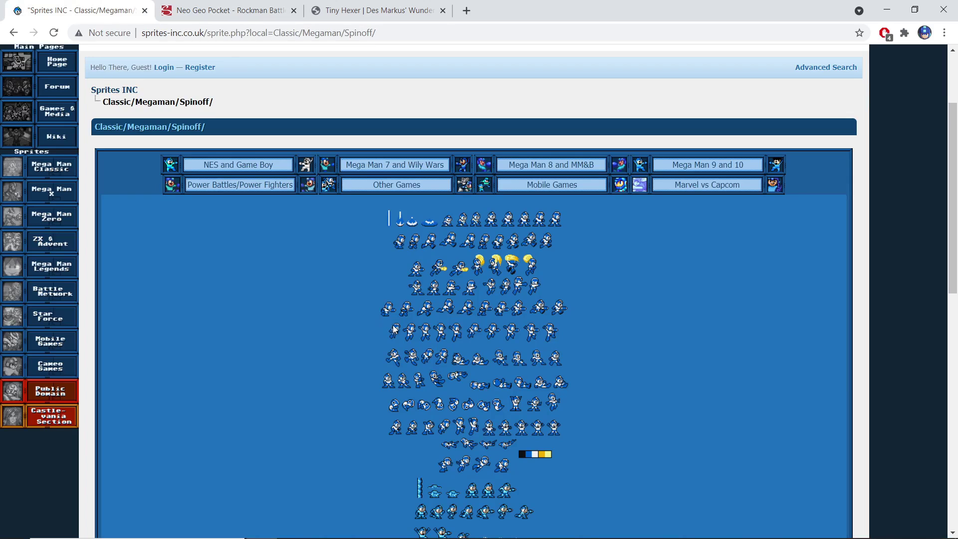
right_click(464, 277)
click(493, 298)
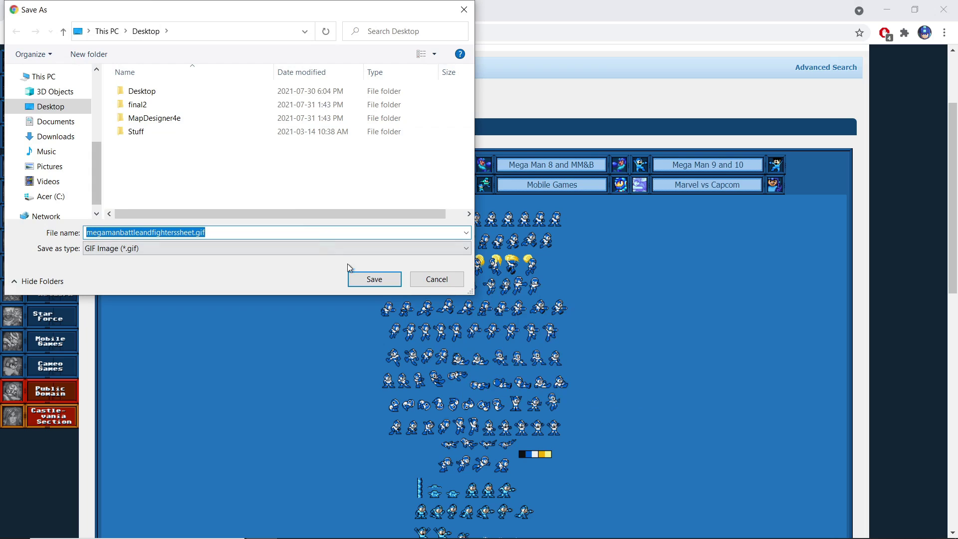
click(375, 278)
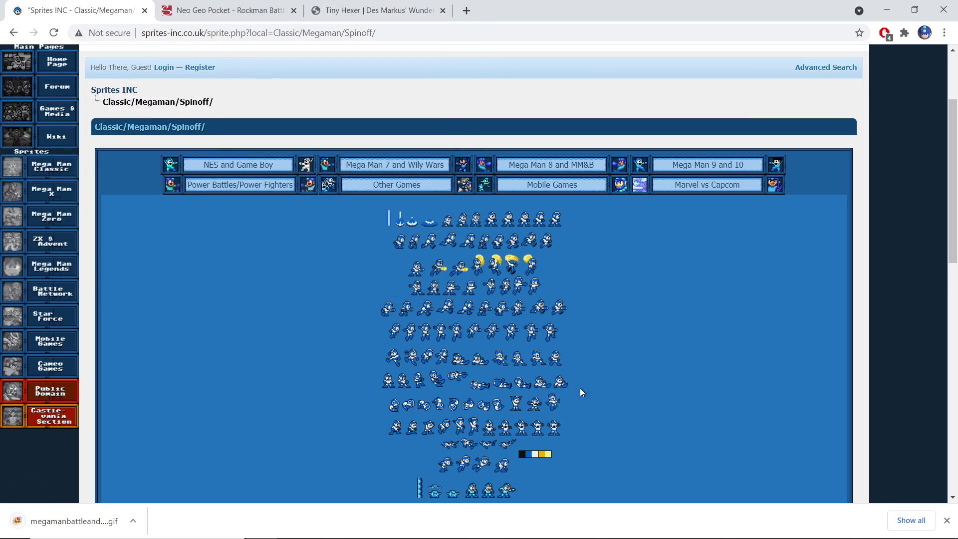
click(946, 521)
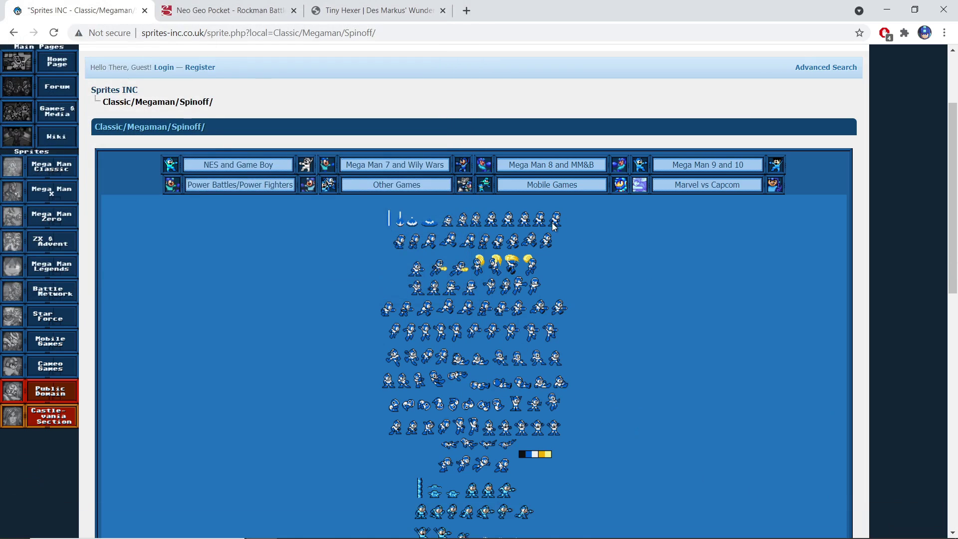
Download the Rockman Battle & Fighters sheet as a PNG from Spriters Resource
click(198, 15)
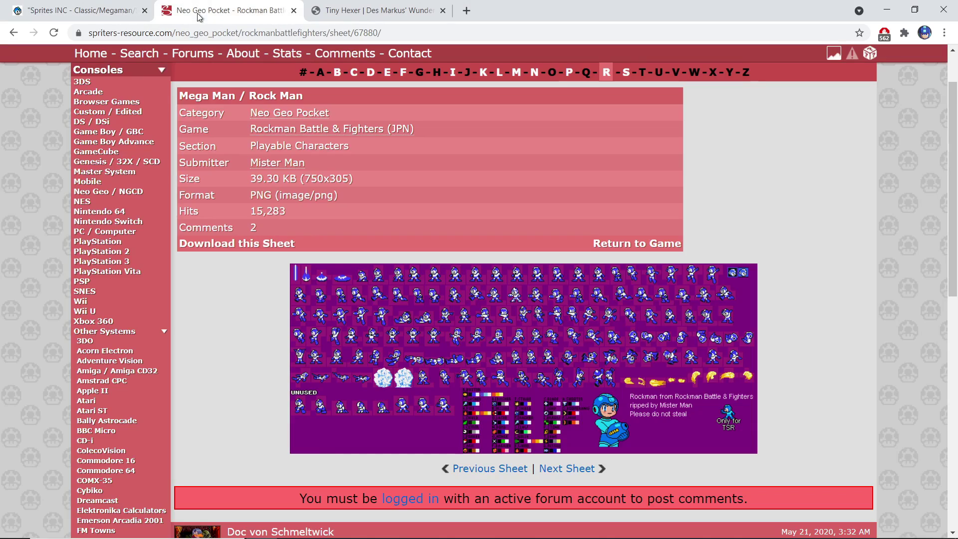
click(263, 243)
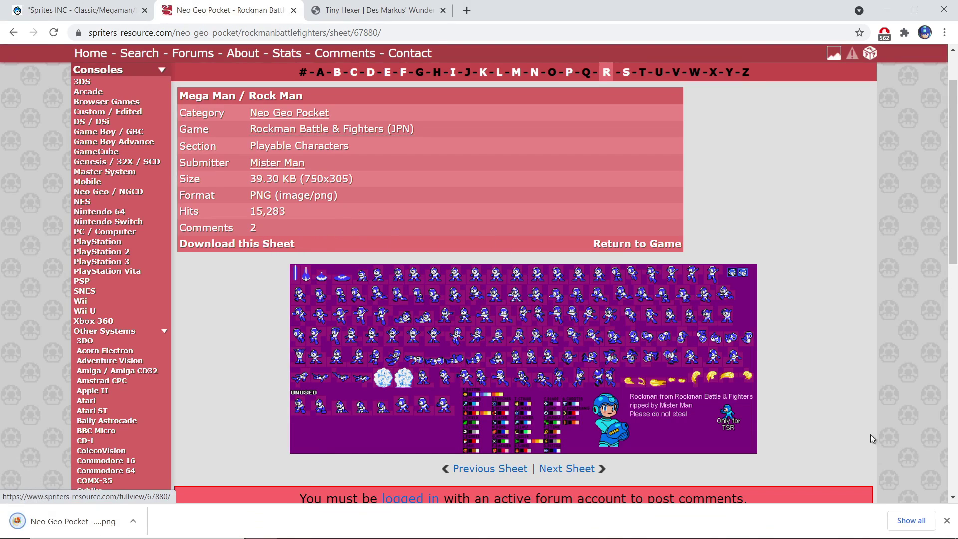
click(945, 520)
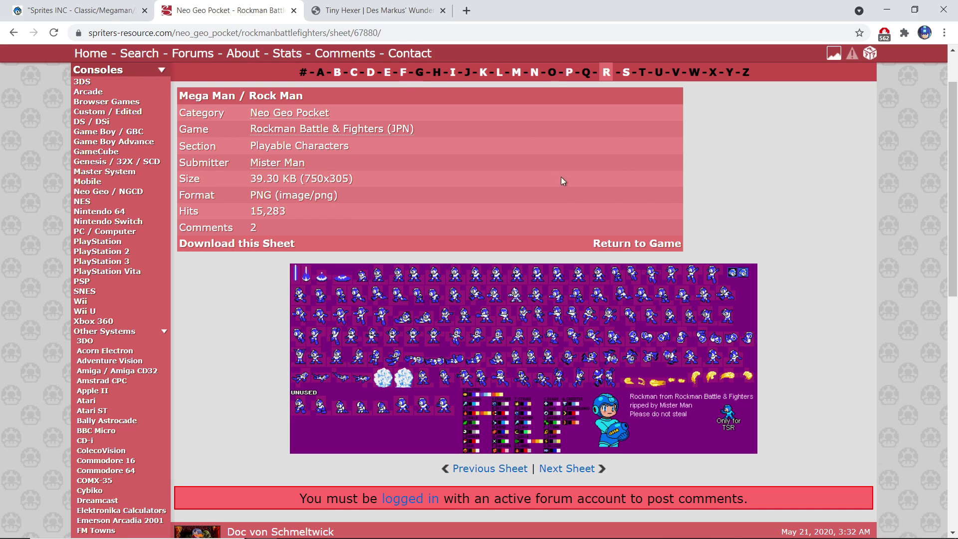
scroll(559, 190, up, 2)
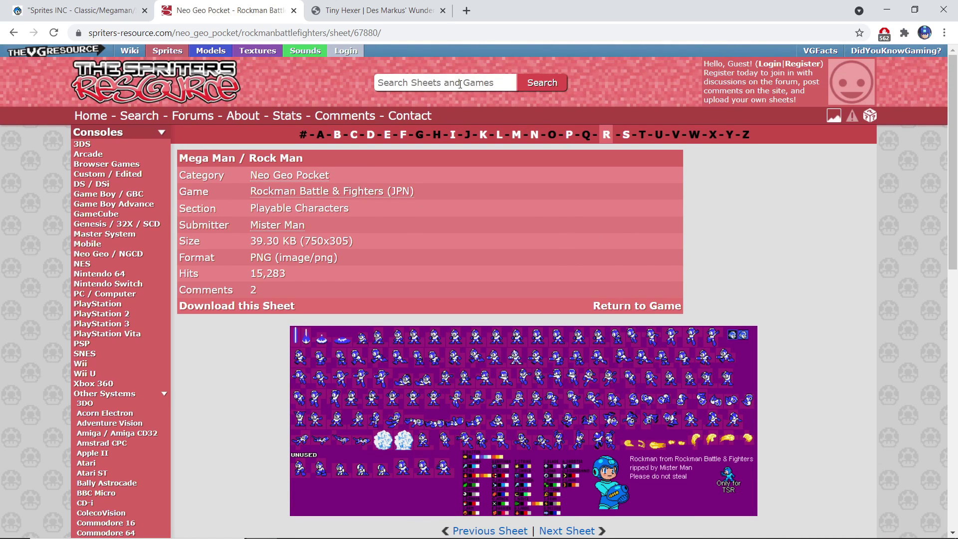
click(28, 6)
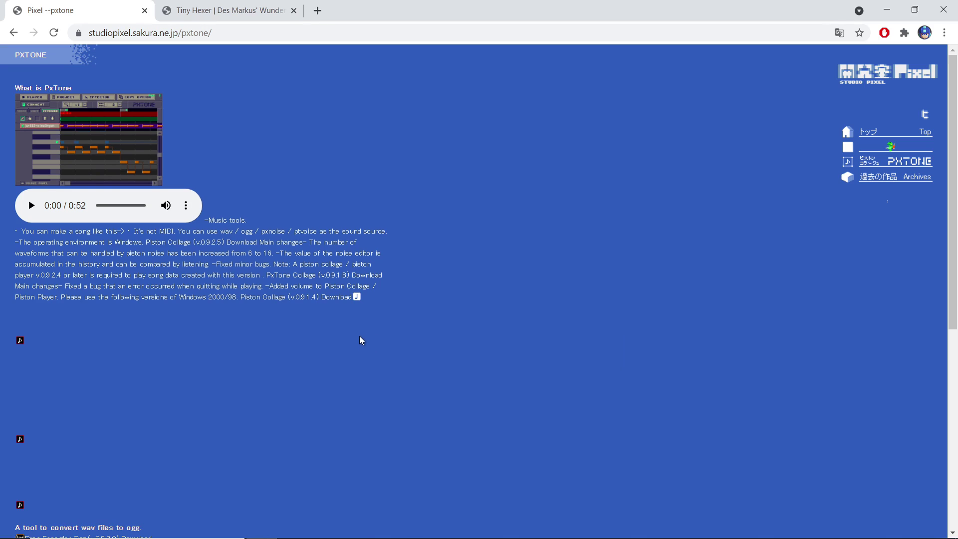
Download pxtone_0925.zip from the music-note link on Studio Pixel's PxTone page
click(20, 342)
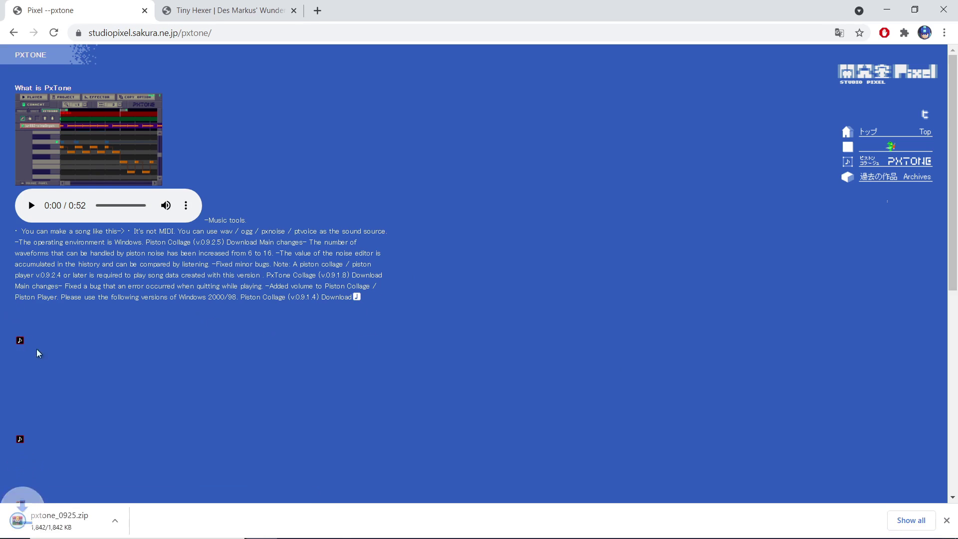
Extract pxtone_0925.zip to the Desktop with WinRAR, then close the archive window
click(70, 514)
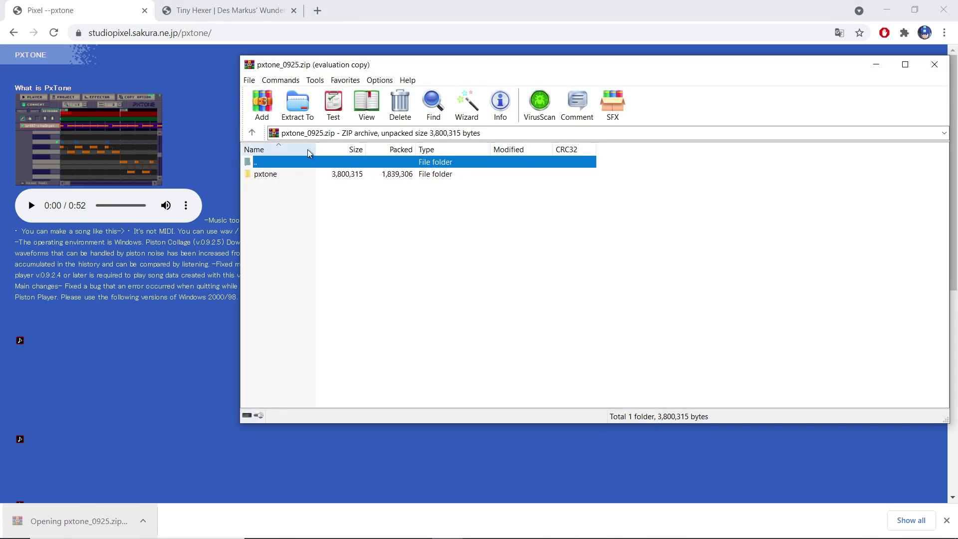
click(298, 105)
click(619, 173)
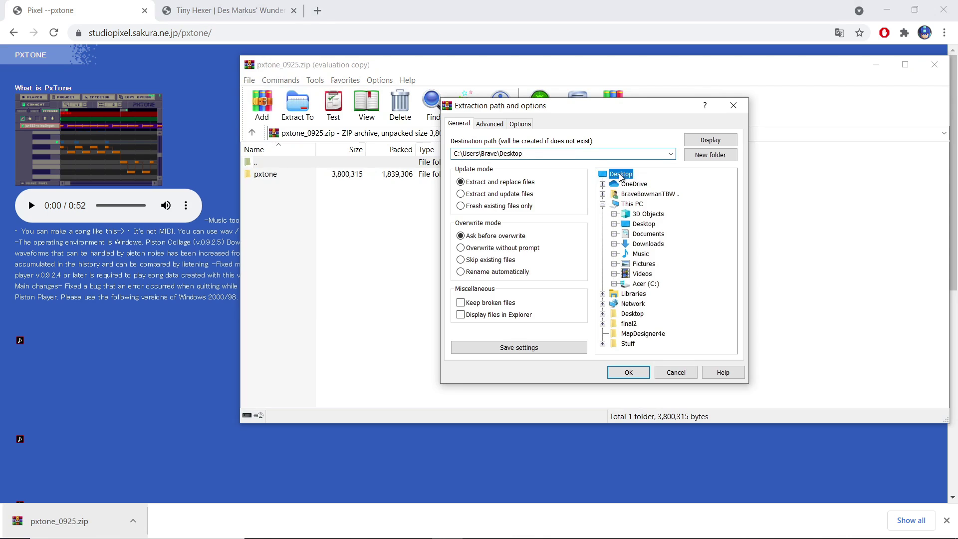
click(628, 372)
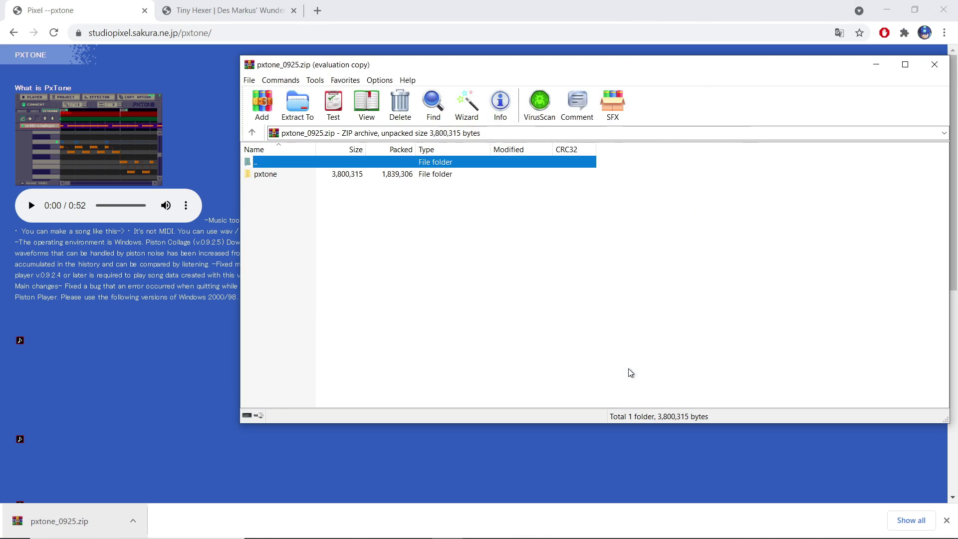
click(935, 65)
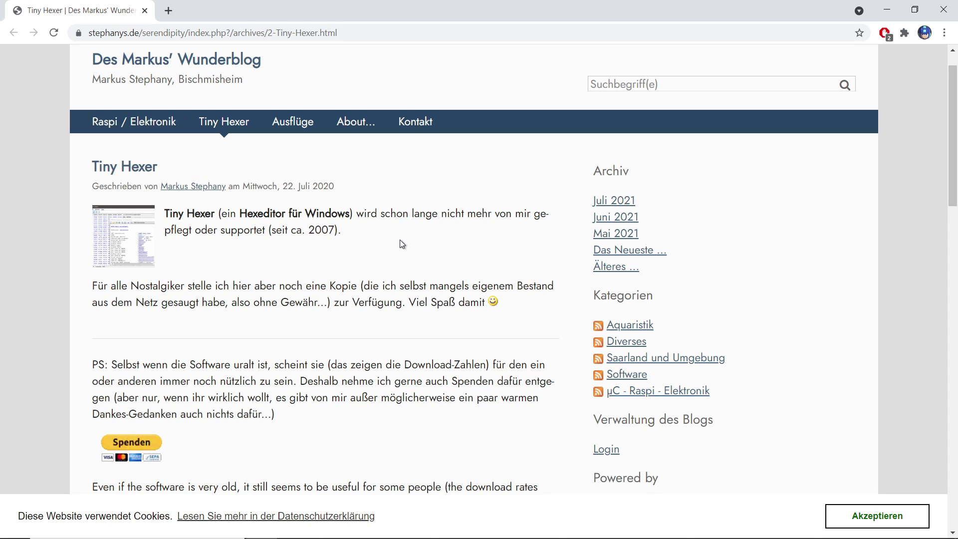
Download mpth_18.exe from the blog's Download Tiny Hexer link and run it
scroll(402, 244, down, 4)
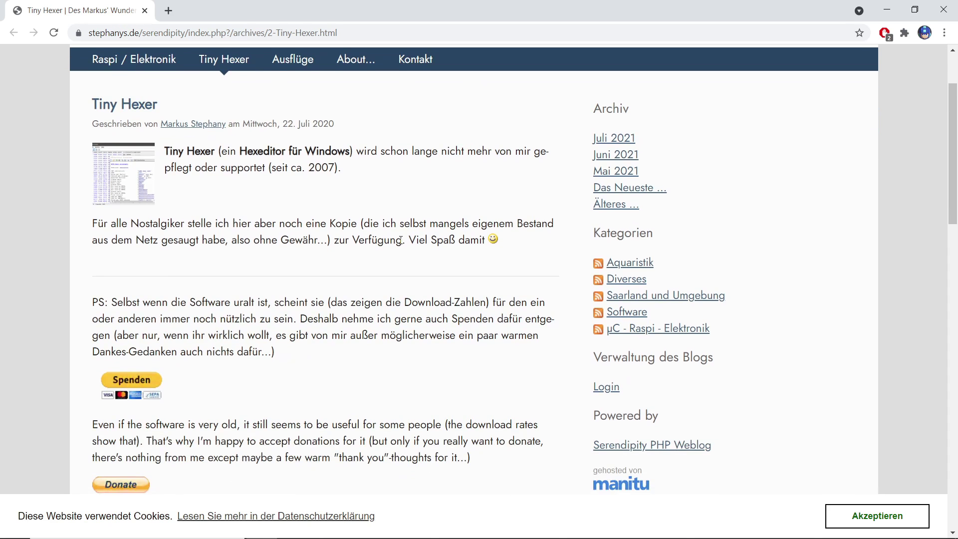
scroll(369, 309, down, 1)
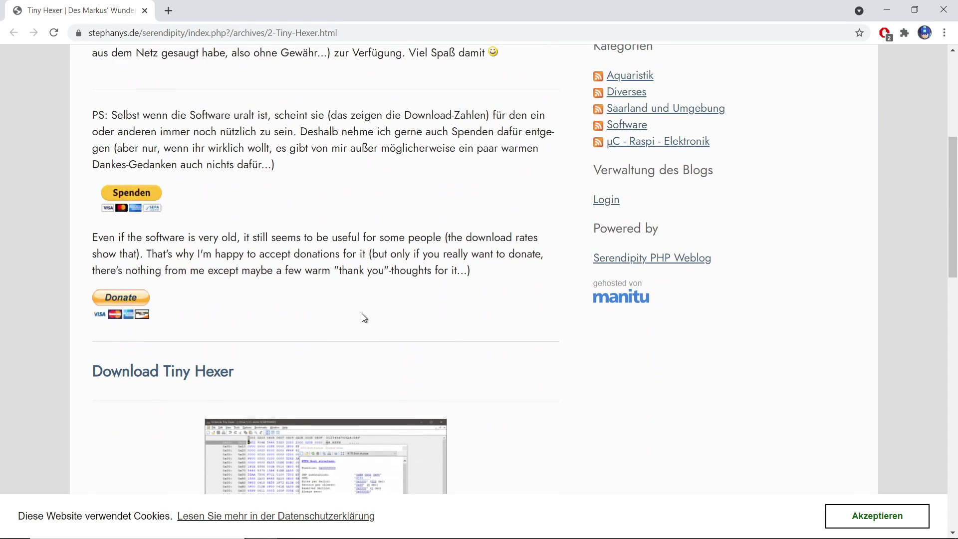
scroll(464, 344, down, 2)
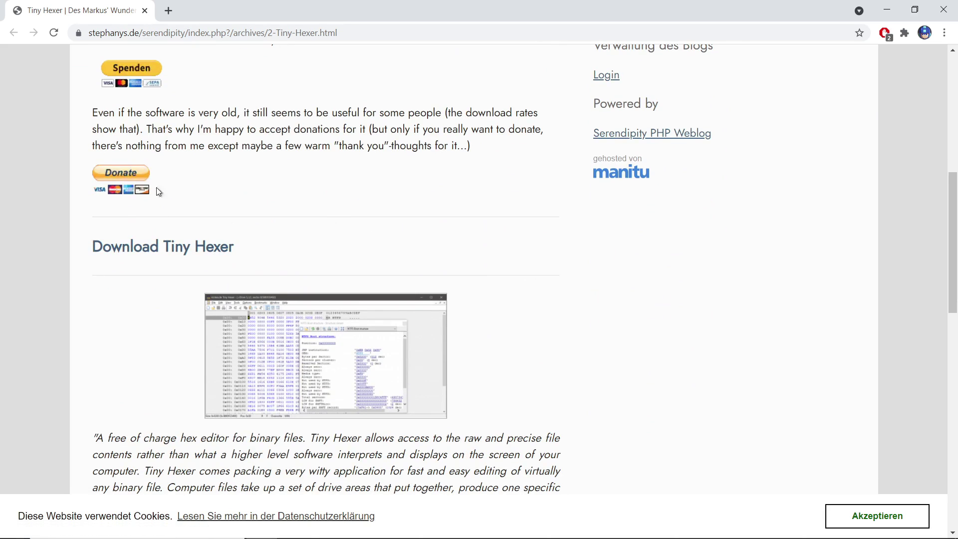
click(166, 245)
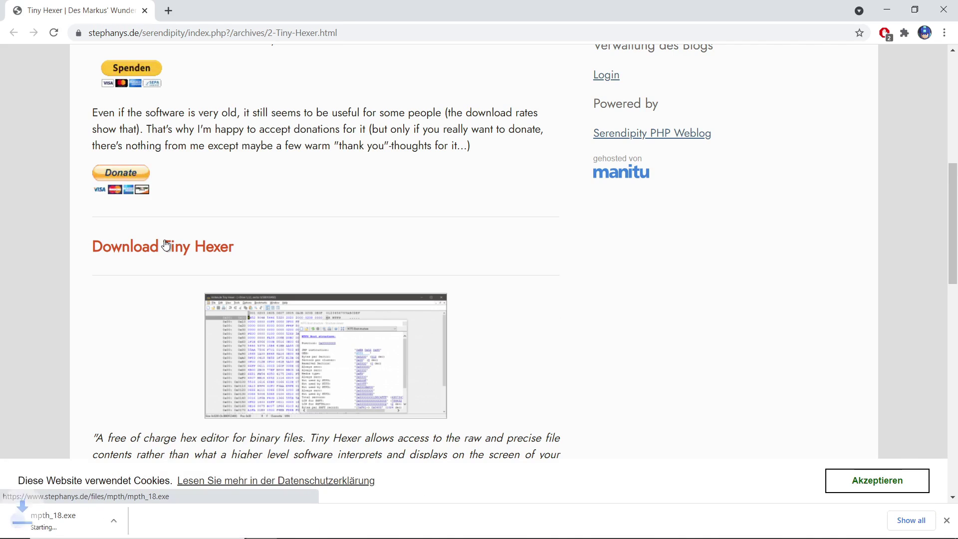
click(89, 514)
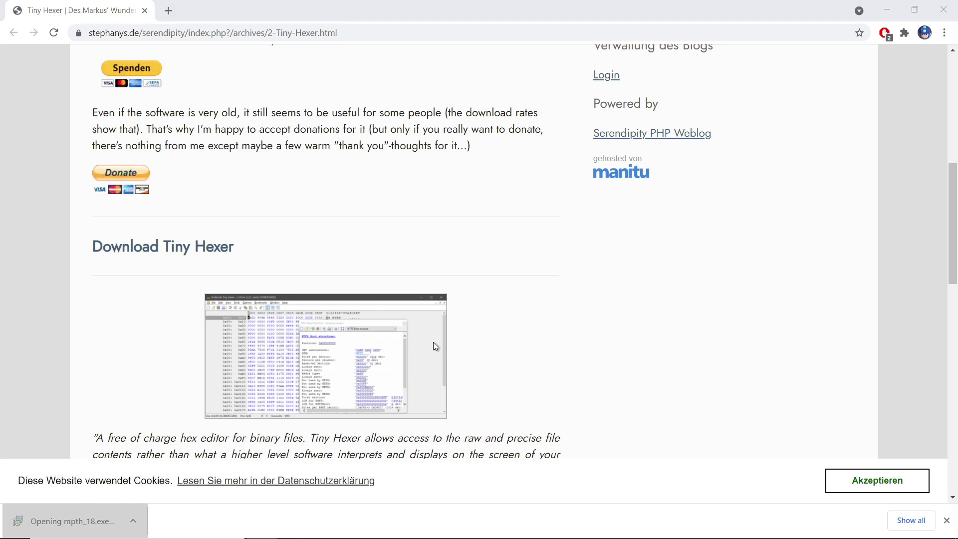
Confirm the setup language, accept the licence, and keep the default install folder
click(493, 306)
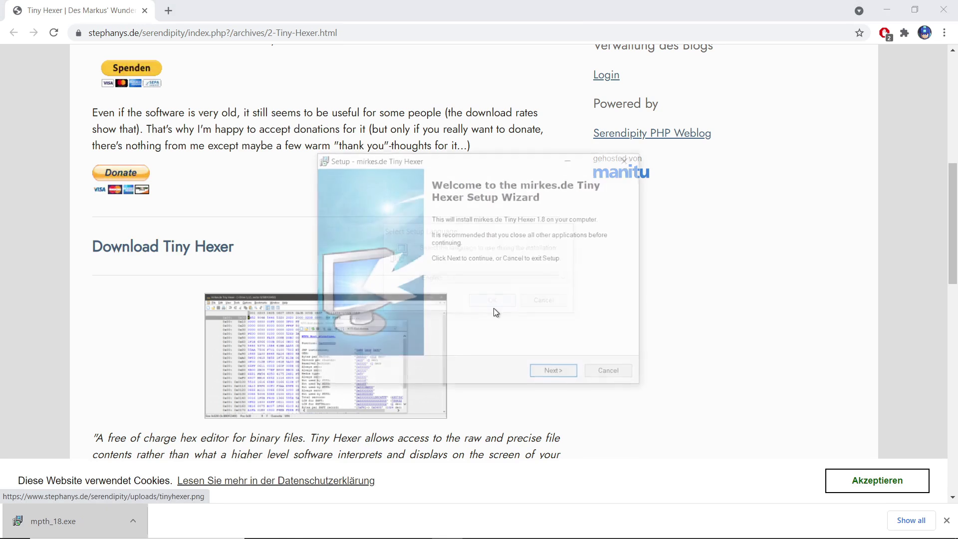
click(553, 371)
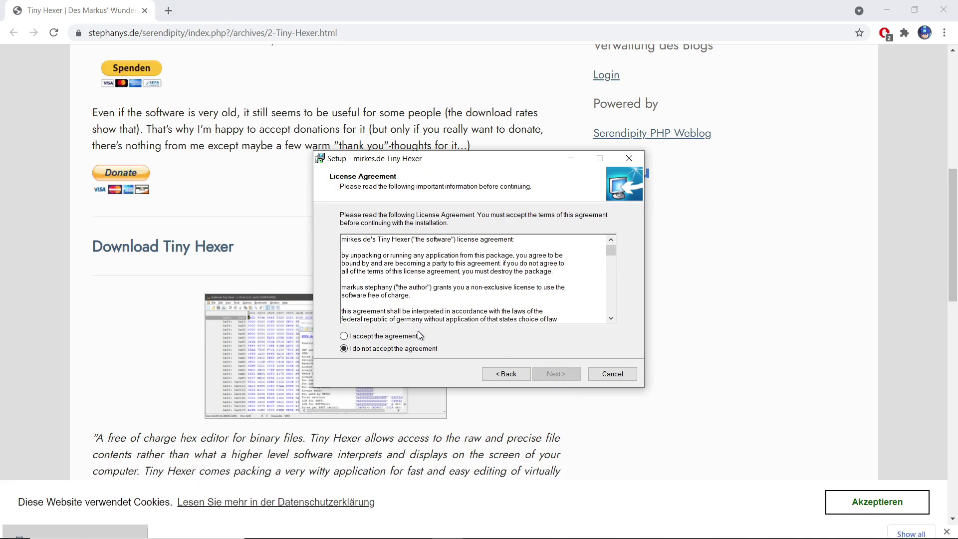
click(418, 336)
click(565, 375)
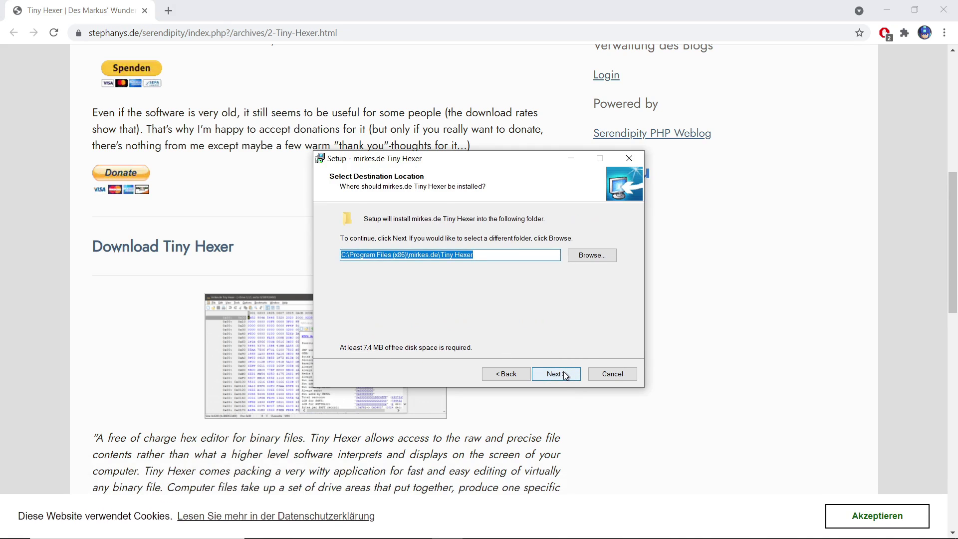
click(565, 375)
Exclude Web Update, add a desktop icon, install, and set Tiny Hexer to launch afterwards
click(352, 265)
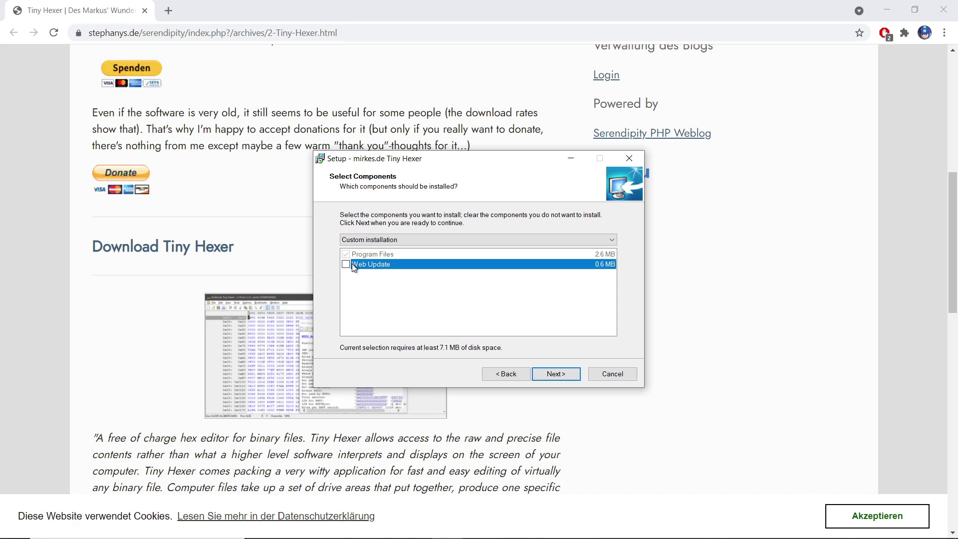
click(542, 378)
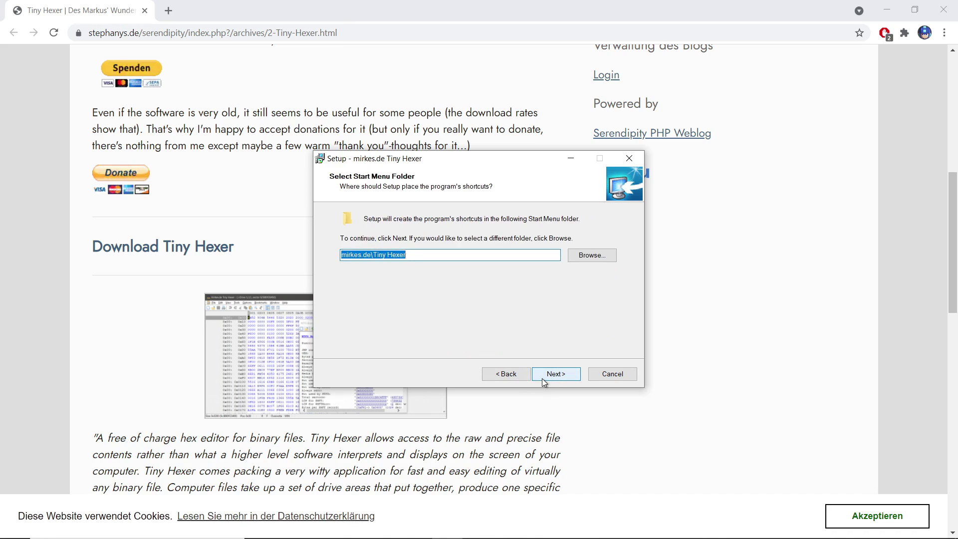
click(542, 378)
click(404, 256)
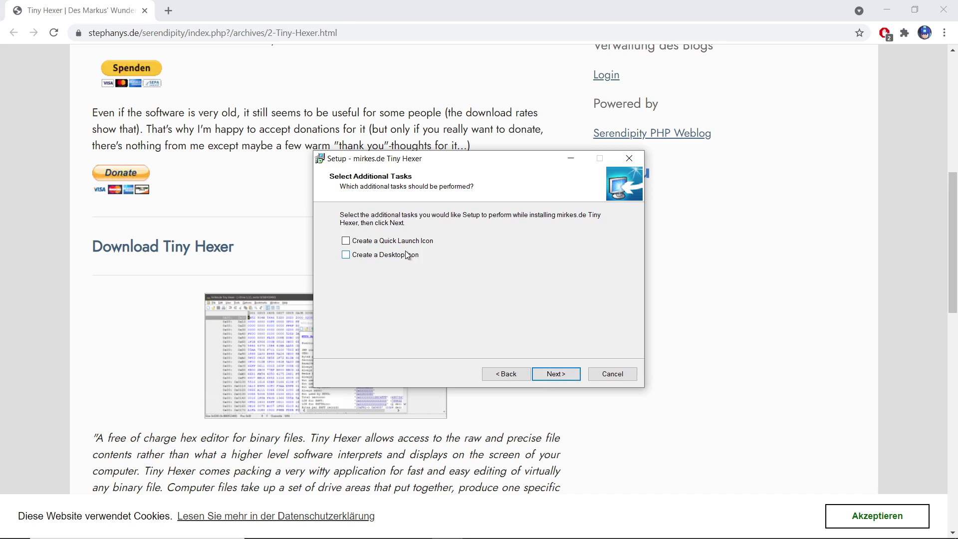
click(562, 375)
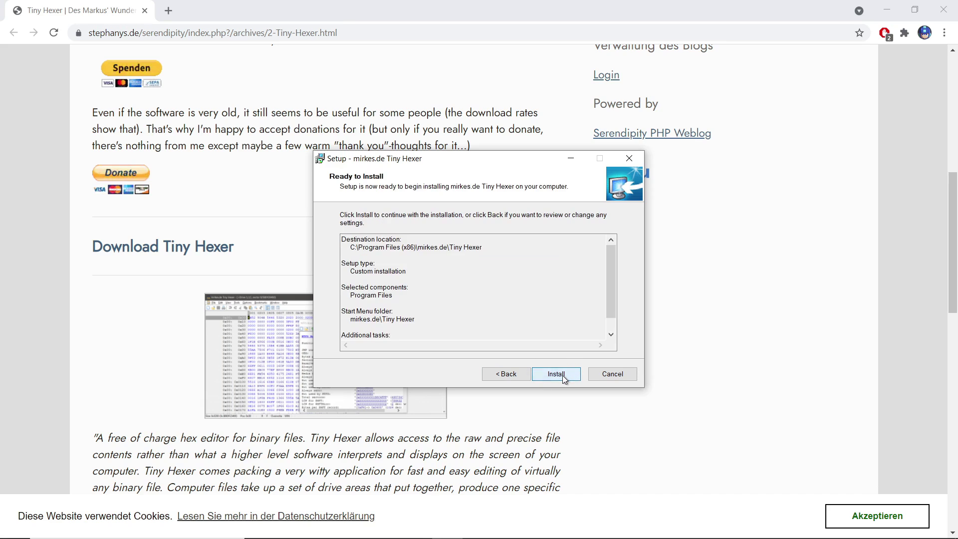
scroll(552, 310, down, 1)
click(558, 371)
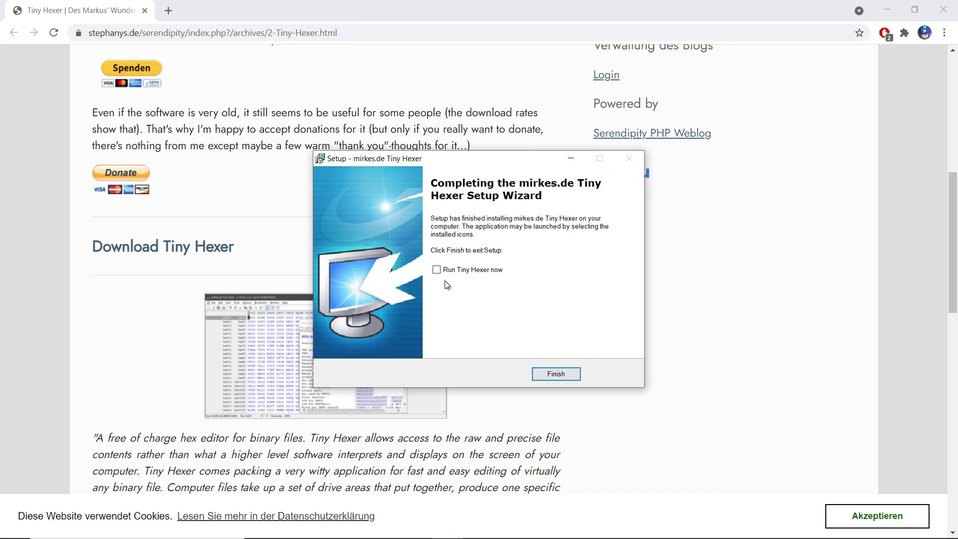
click(481, 271)
Finish the Tiny Hexer setup wizard, then close the Tiny Hexer window
click(563, 375)
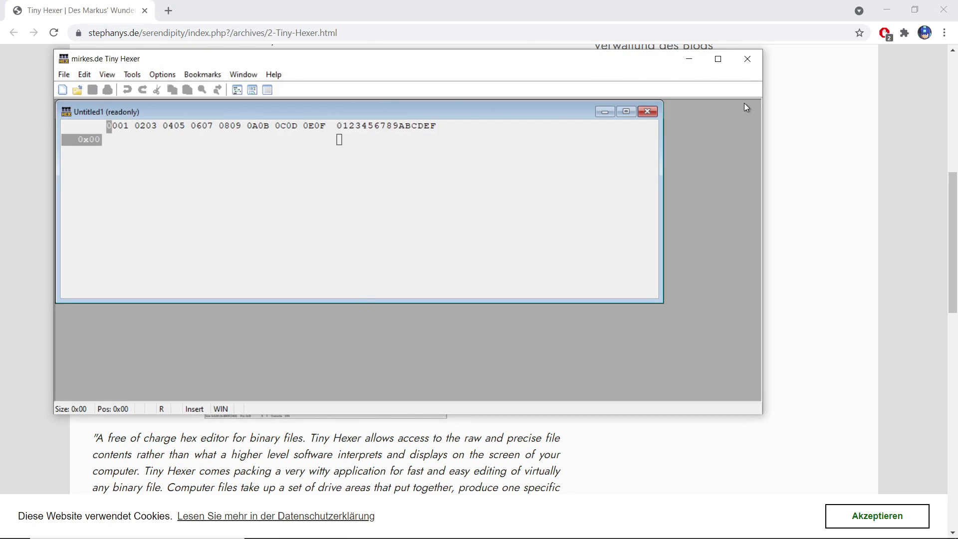
click(748, 59)
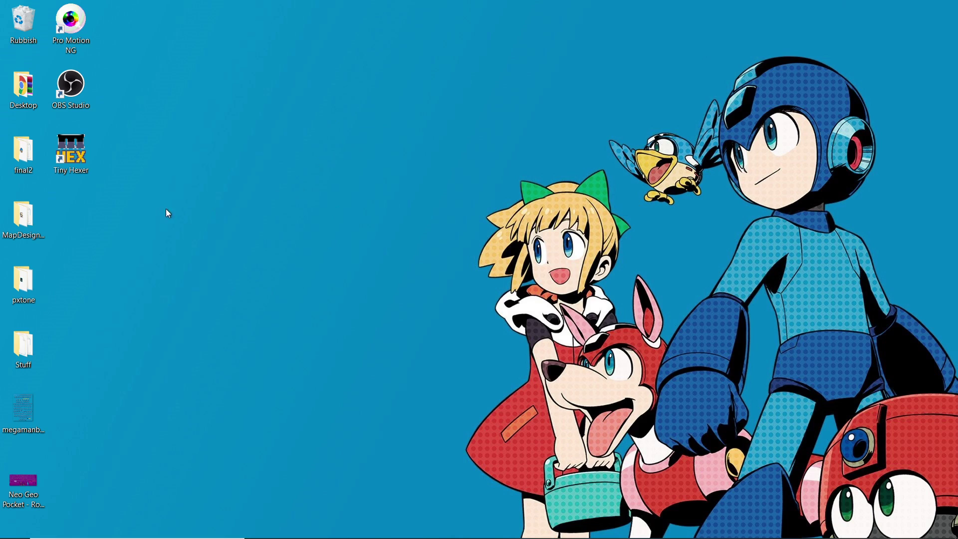
Open final2, then its bgm folder, and scroll through the 34 .pttune files
double_click(25, 165)
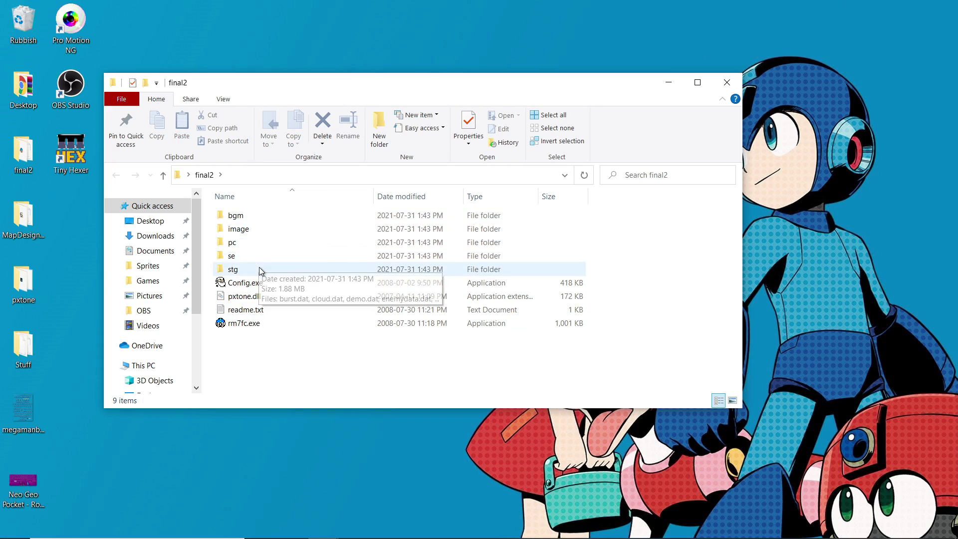
double_click(260, 219)
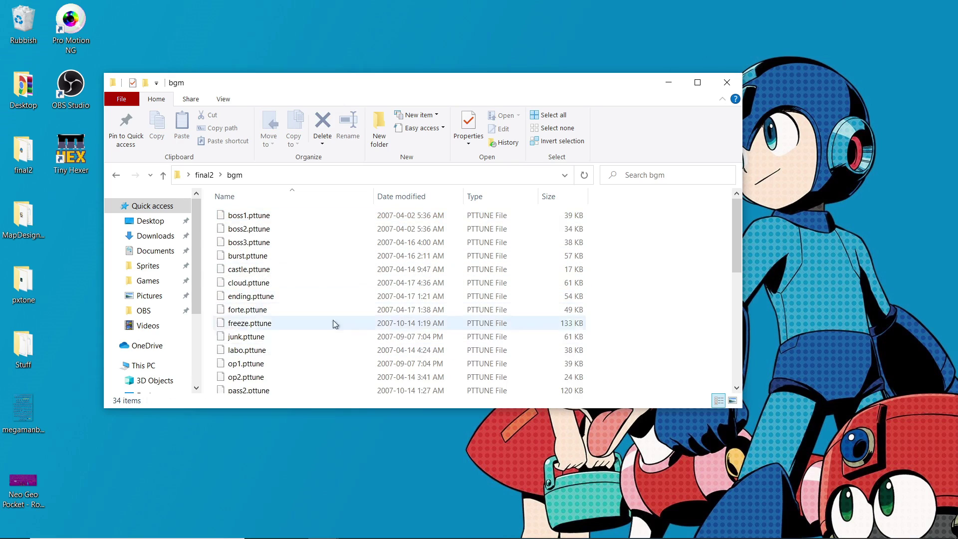
scroll(338, 295, down, 7)
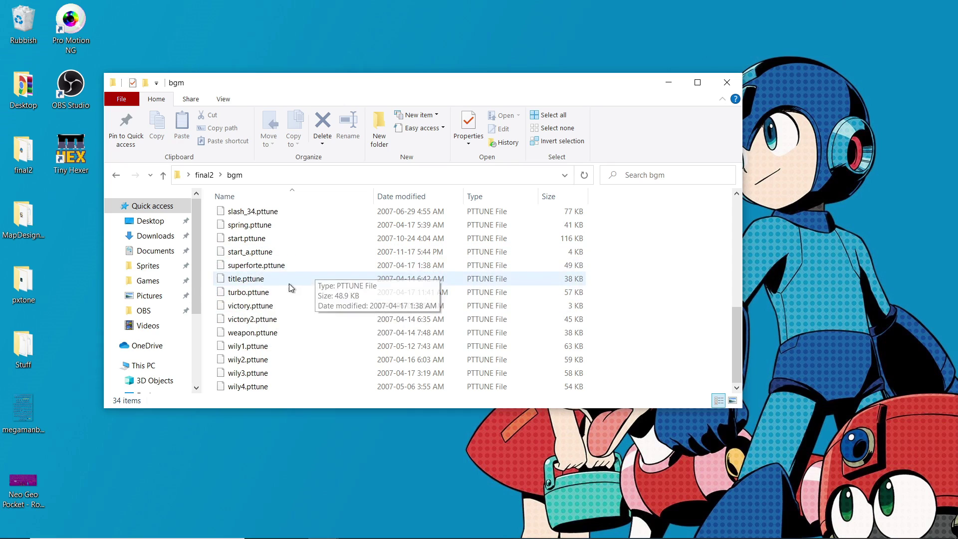
Open final2's image folder and browse bmp sprite sheets such as blues.bmp and buster.bmp
click(116, 175)
double_click(271, 228)
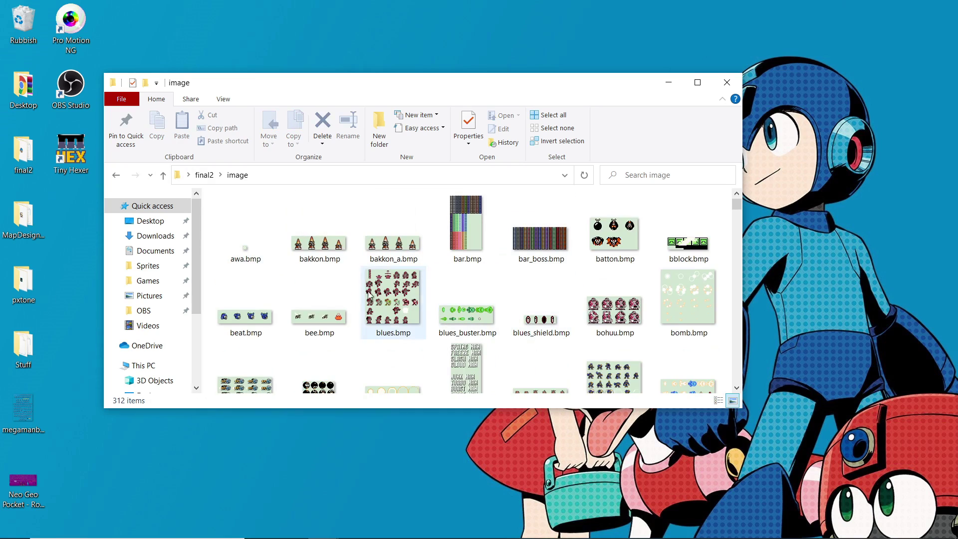
click(387, 294)
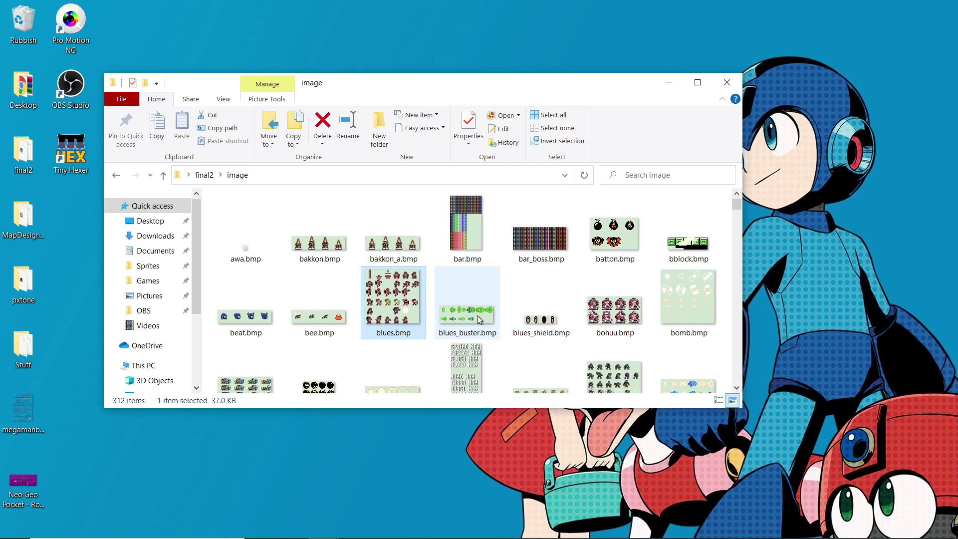
scroll(479, 320, down, 1)
click(666, 356)
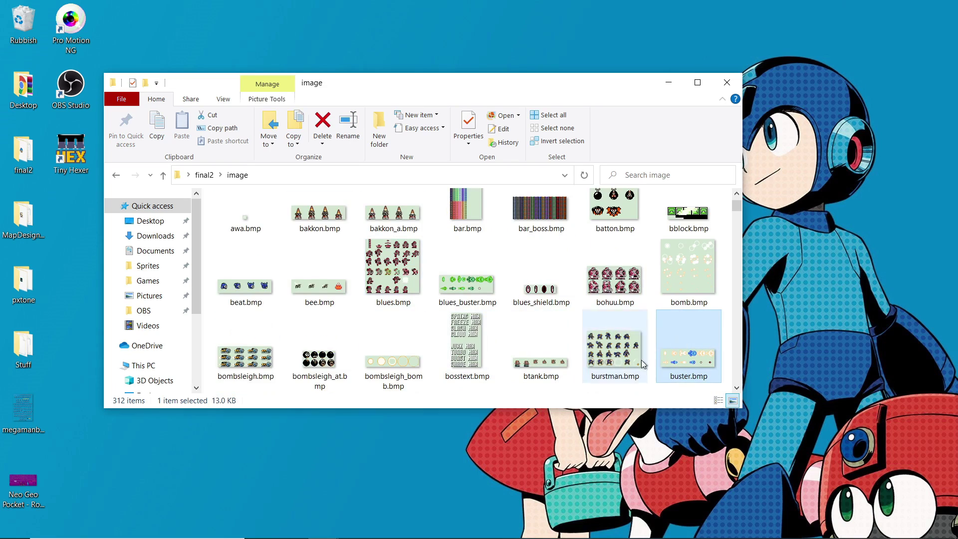
scroll(549, 304, down, 5)
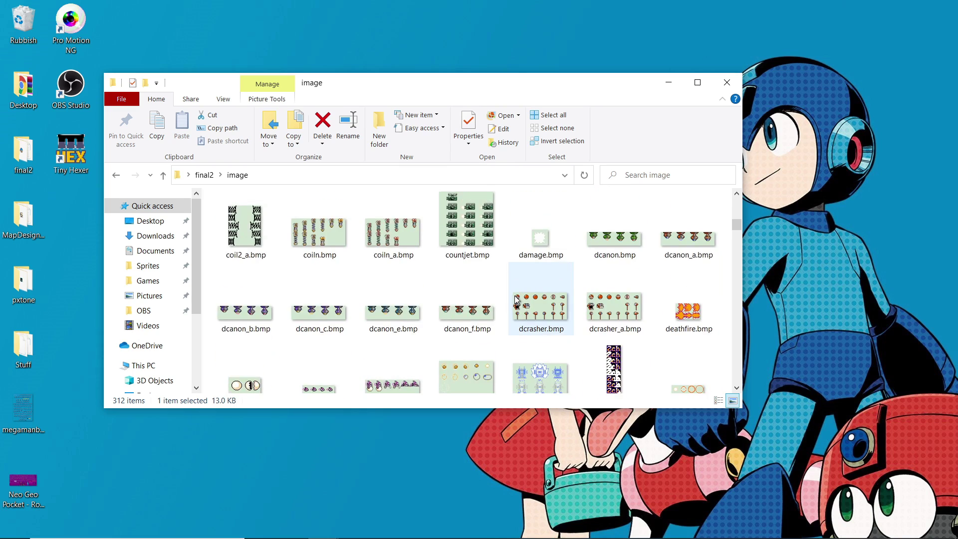
scroll(519, 297, up, 2)
scroll(528, 287, down, 1)
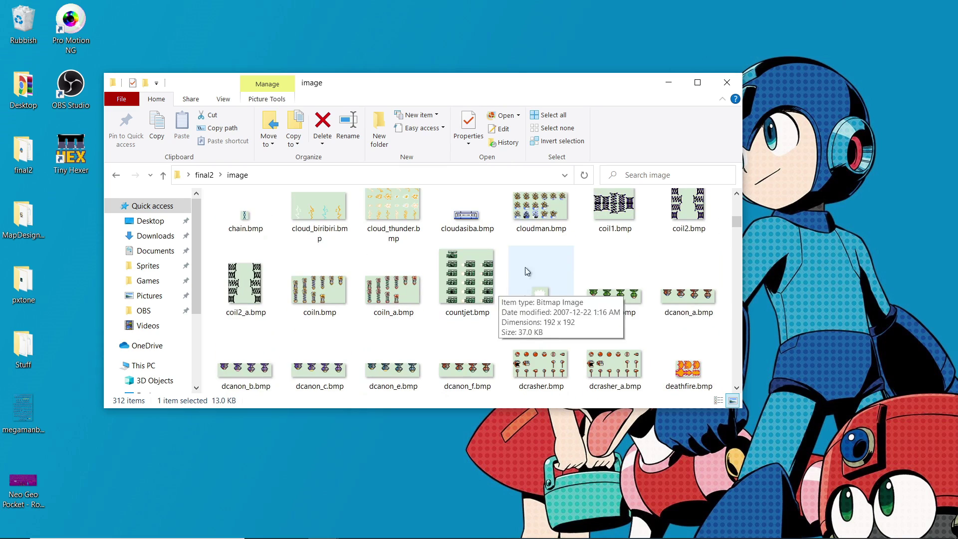
Open final2's pc folder and scroll through its 29 files, then return to final2
click(204, 174)
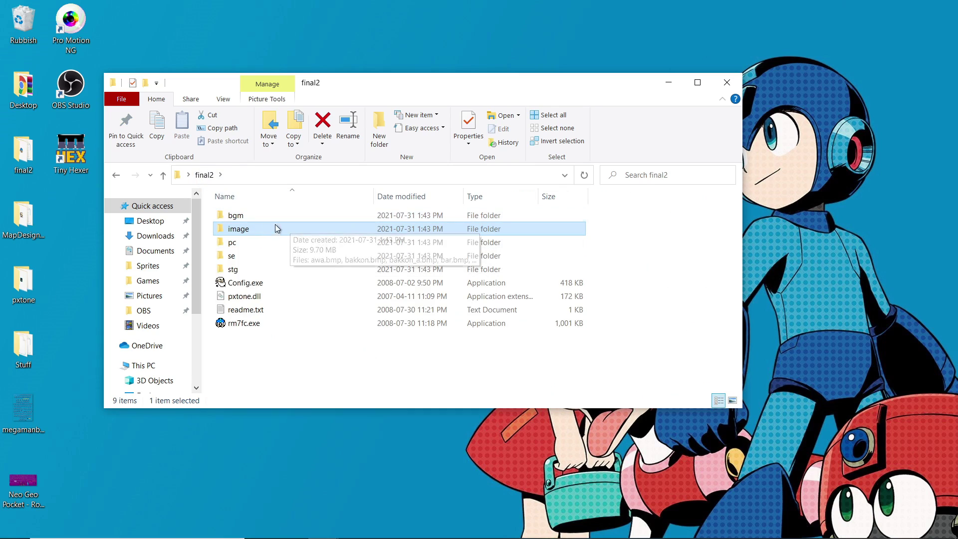
double_click(259, 240)
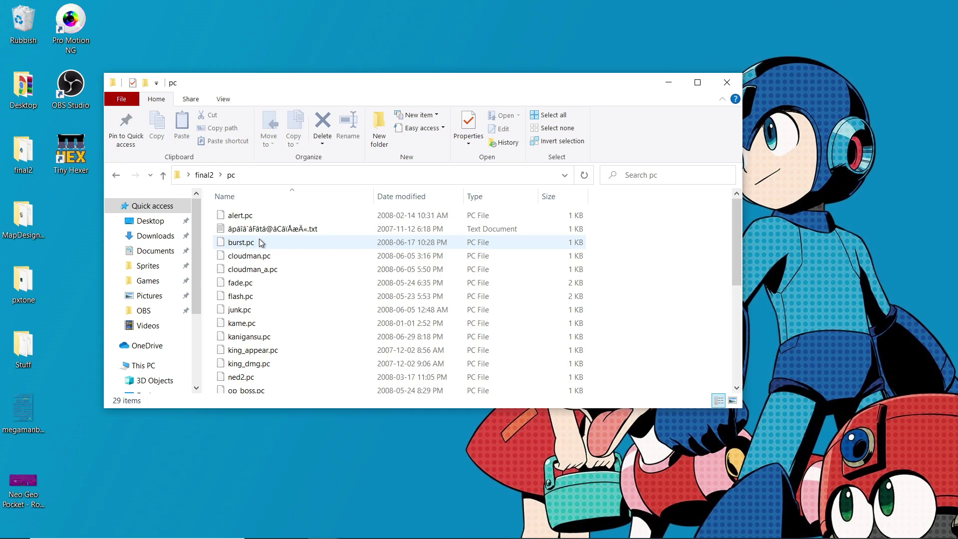
scroll(316, 283, down, 5)
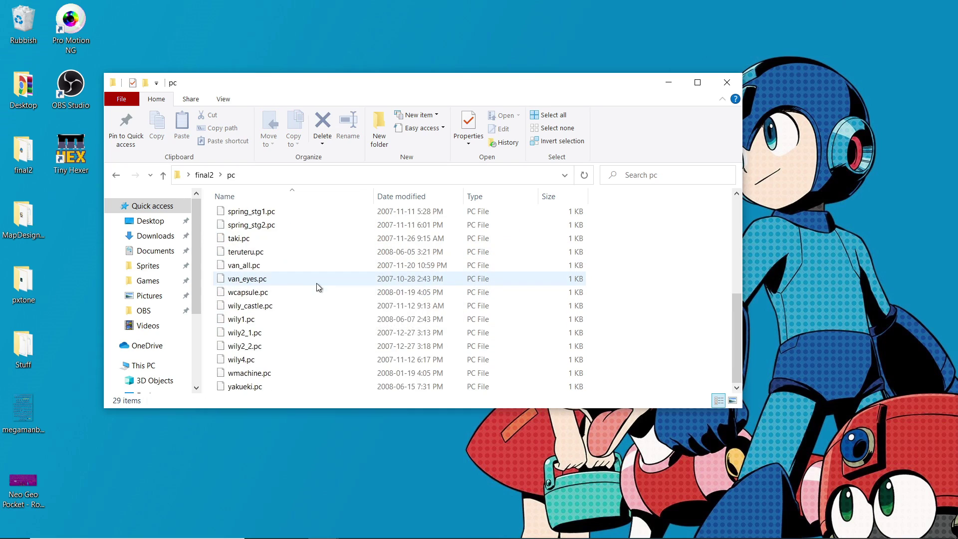
scroll(316, 283, up, 5)
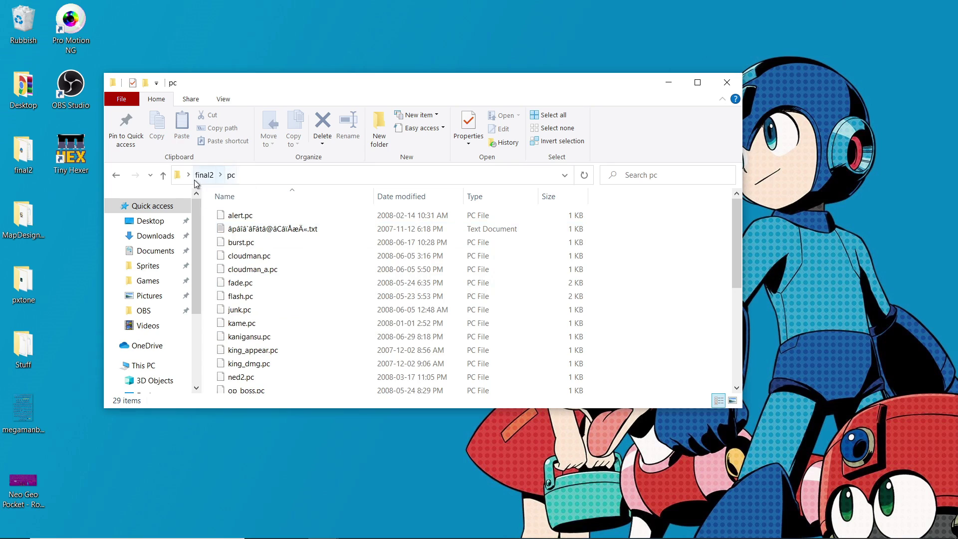
scroll(351, 267, down, 5)
scroll(331, 307, up, 5)
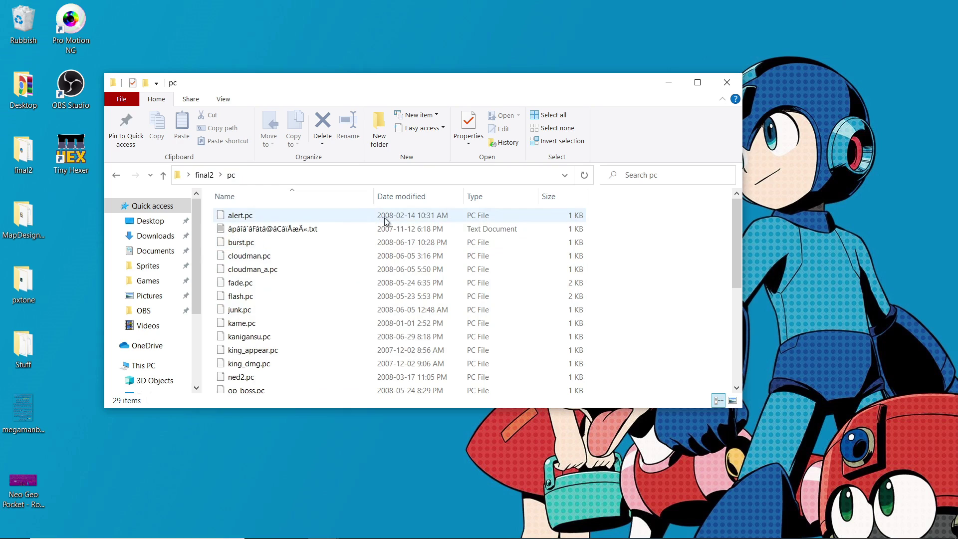
scroll(363, 311, down, 2)
scroll(364, 311, down, 3)
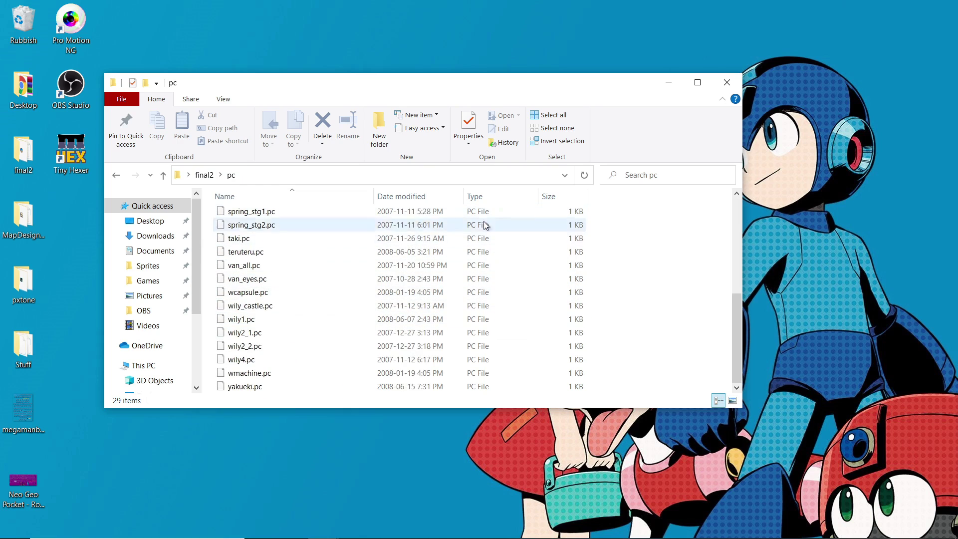
scroll(355, 376, up, 5)
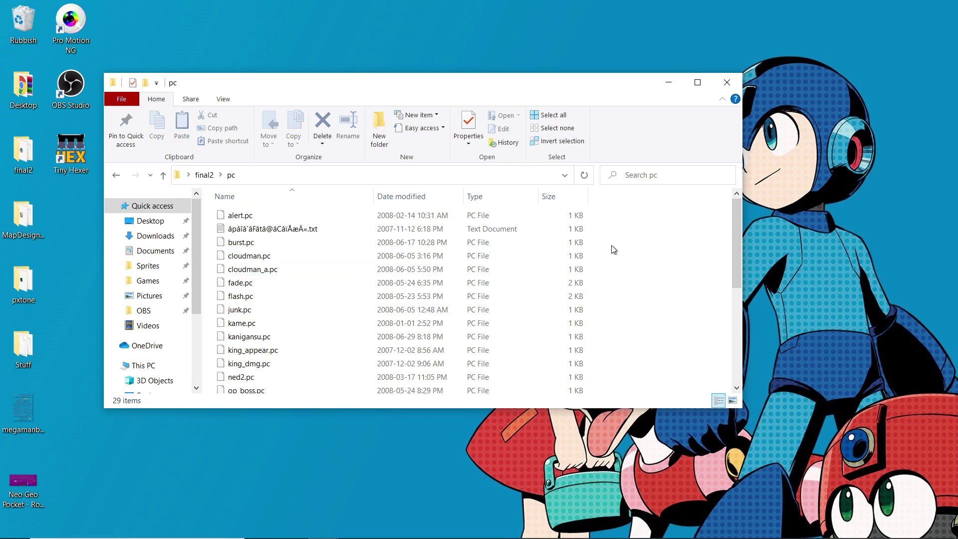
scroll(633, 280, down, 5)
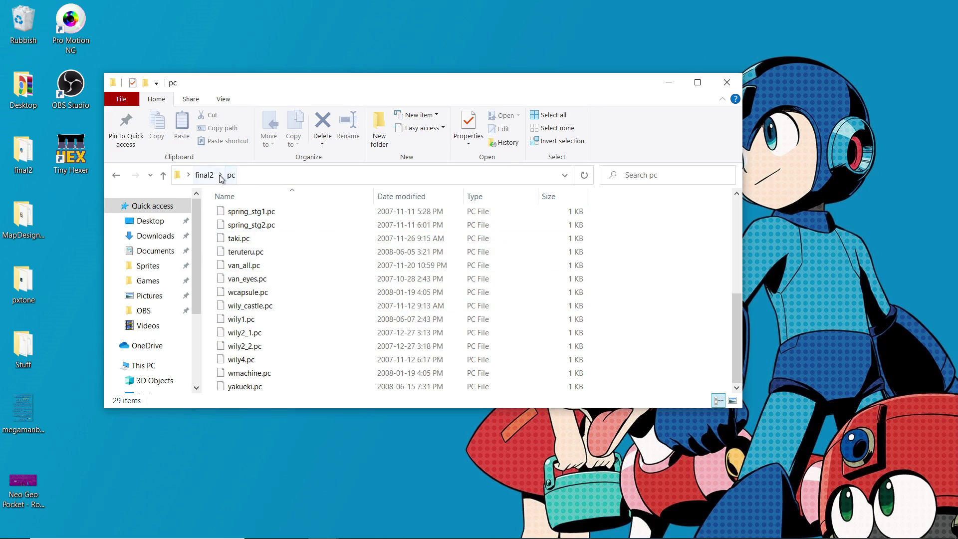
click(204, 175)
Open the se folder, scroll through its 77 .wav sound effects, then return to final2
double_click(307, 257)
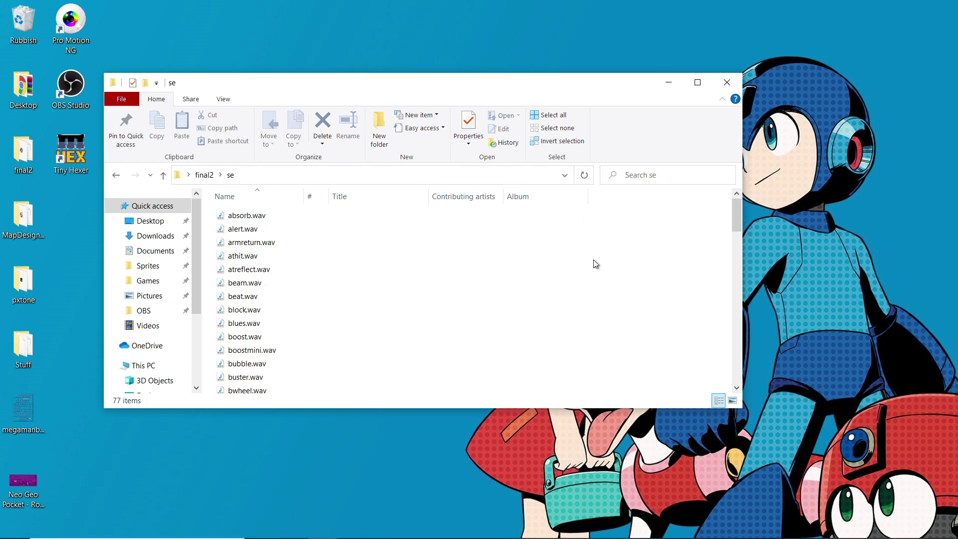
scroll(501, 304, down, 15)
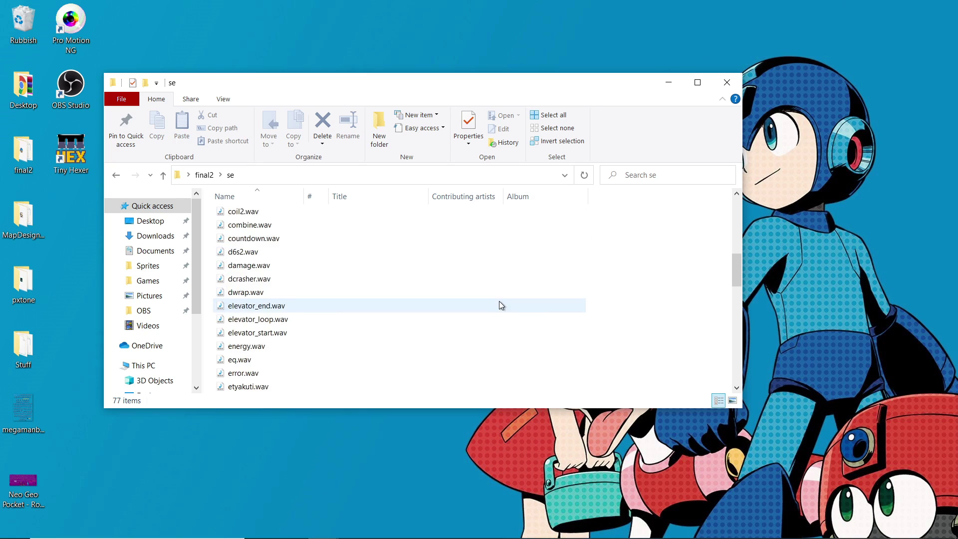
scroll(501, 306, down, 6)
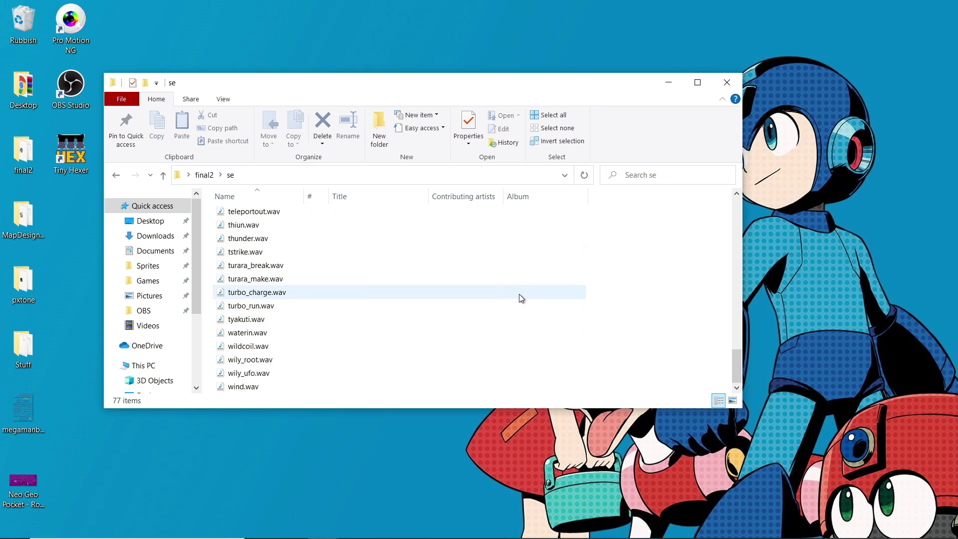
scroll(519, 294, up, 20)
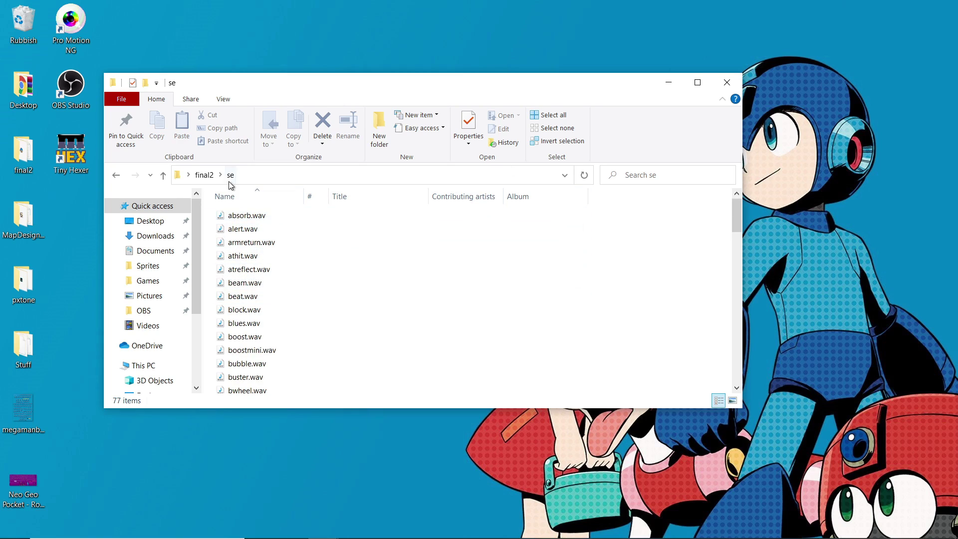
click(204, 175)
Open the stg folder and scroll through its 16 stage .dat files, demo.dat to slash.dat
double_click(342, 269)
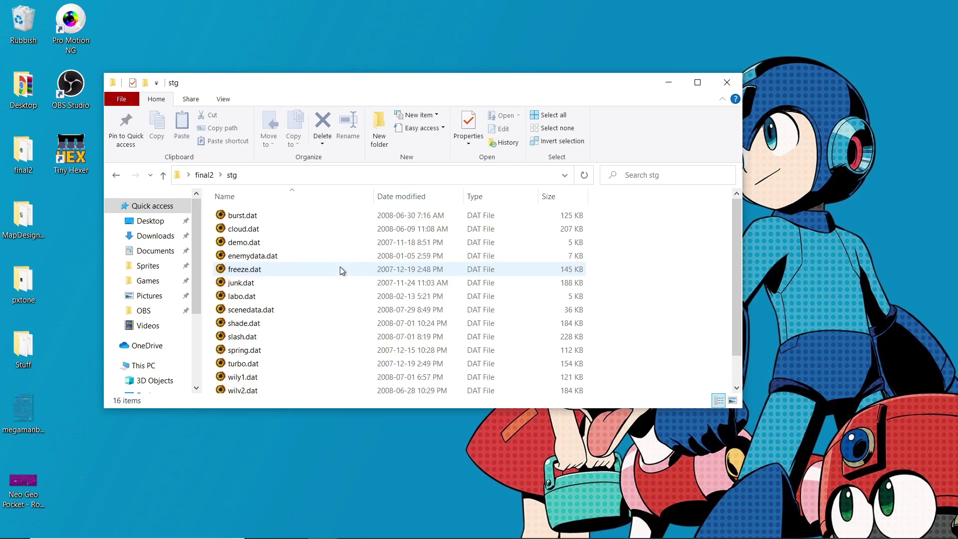
scroll(411, 245, down, 1)
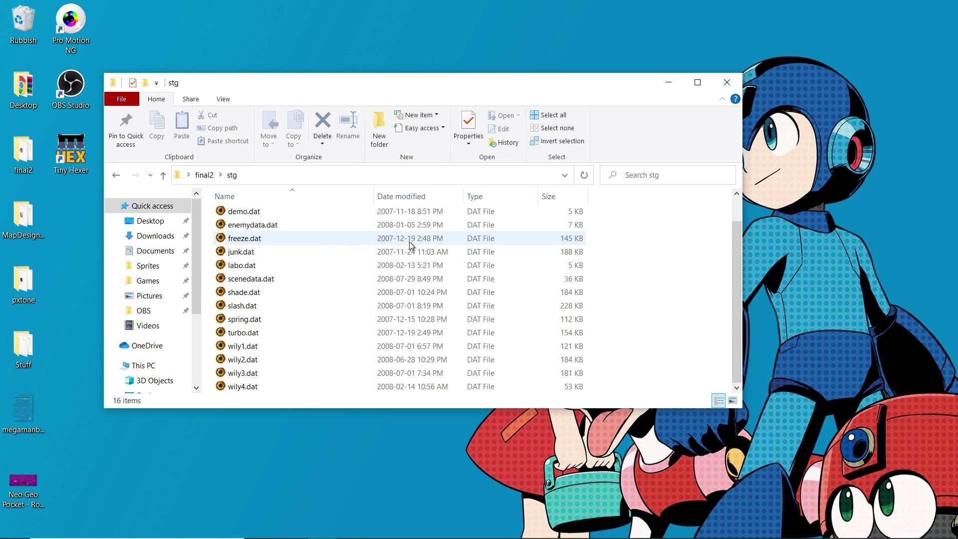
scroll(408, 247, up, 1)
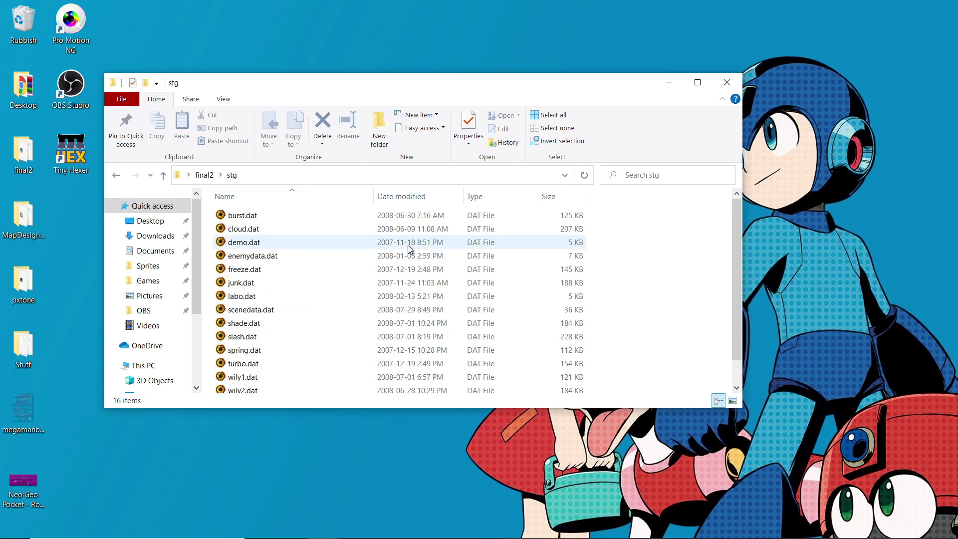
scroll(385, 241, down, 1)
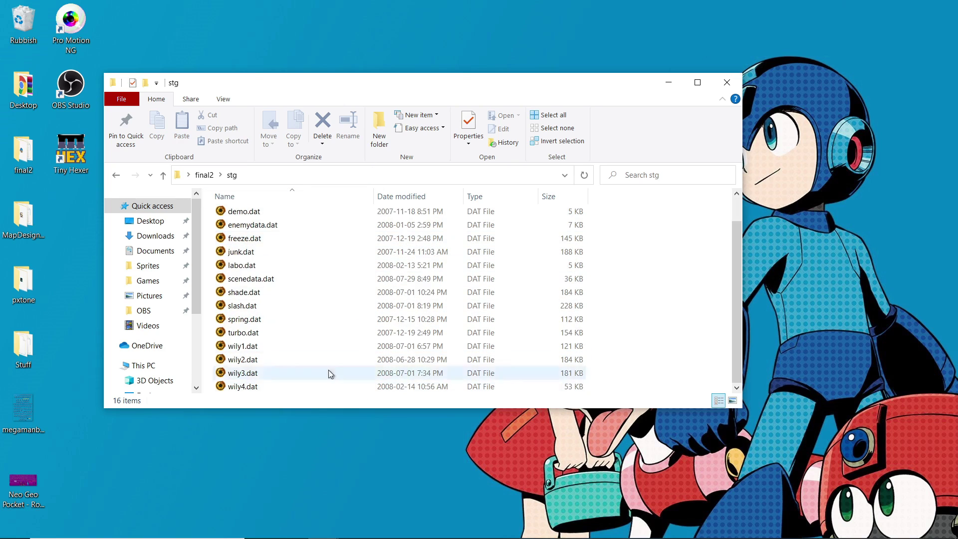
scroll(437, 310, up, 1)
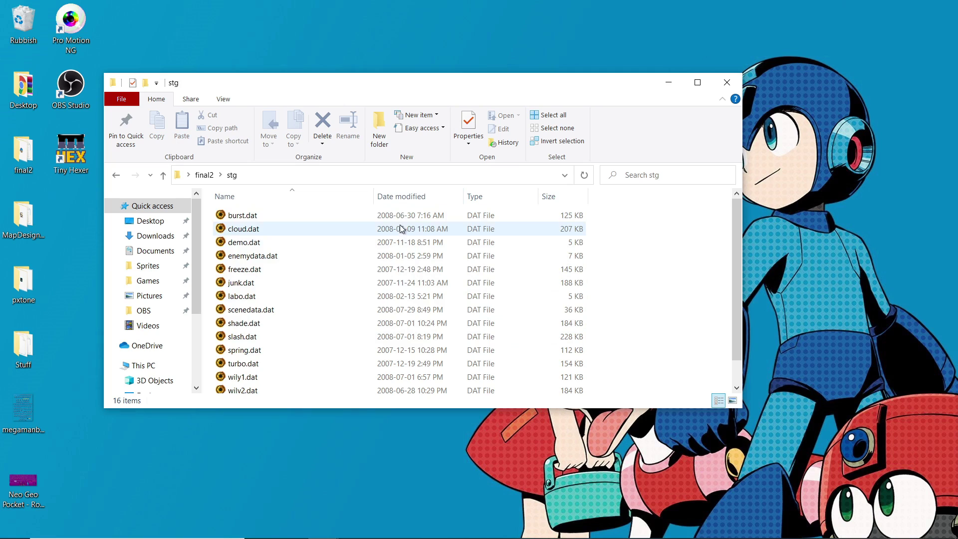
Return to final2 and launch rm7fc.exe twice, closing the game window each time
click(204, 175)
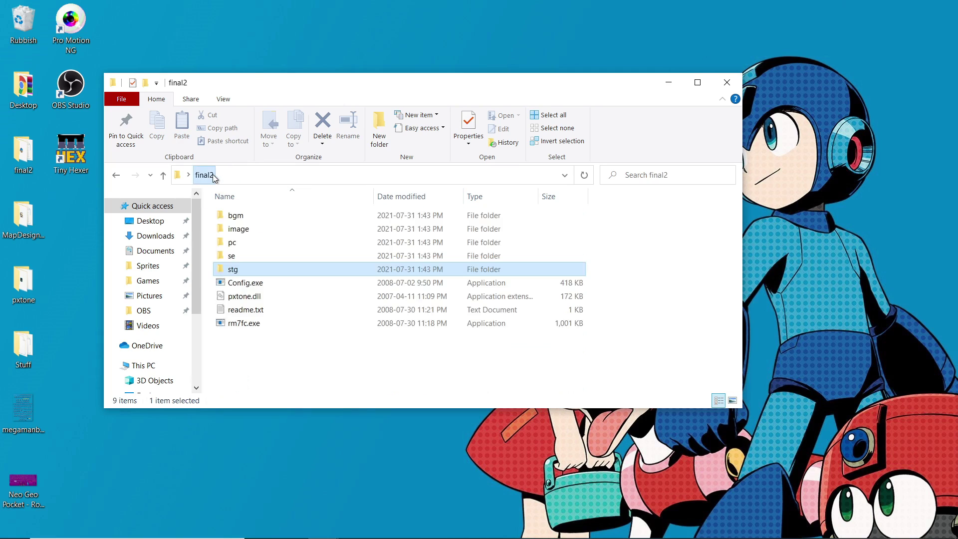
click(378, 345)
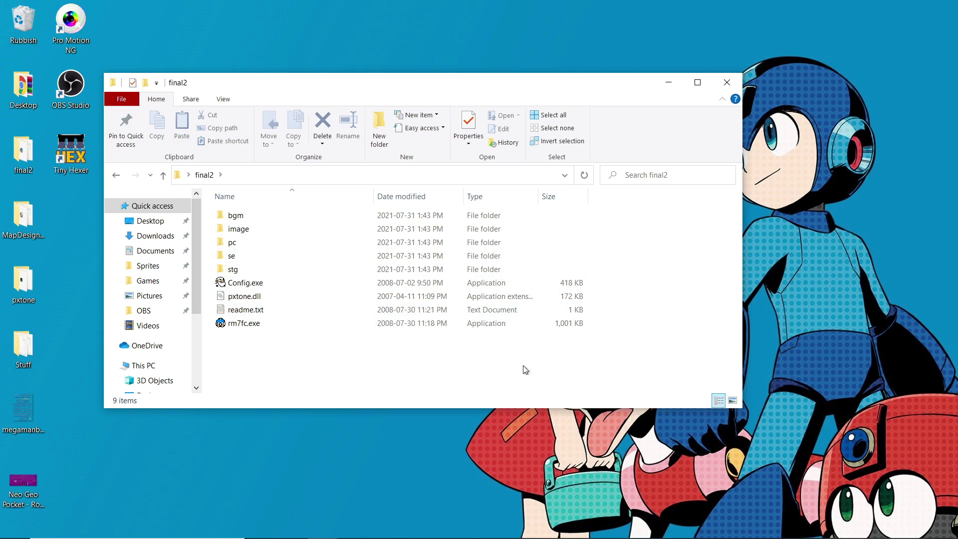
double_click(351, 325)
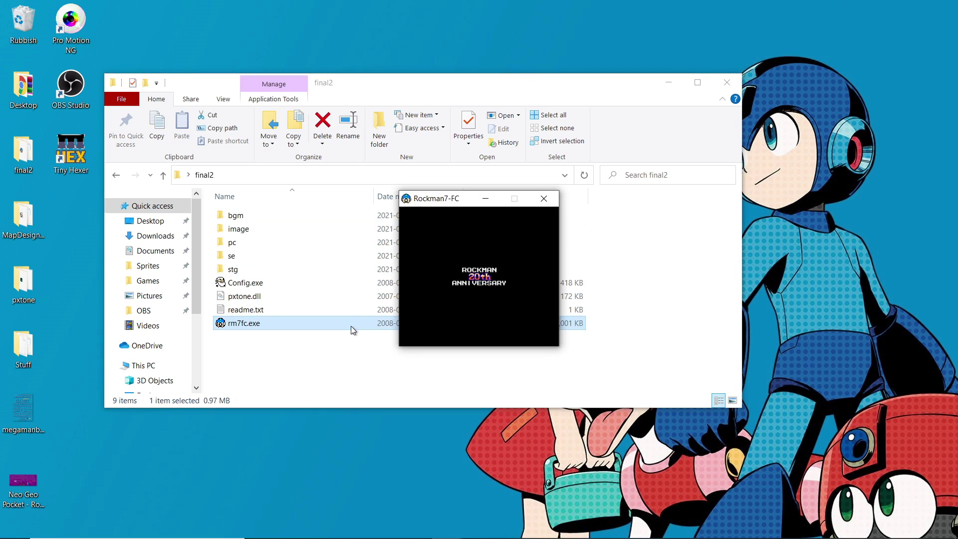
click(548, 200)
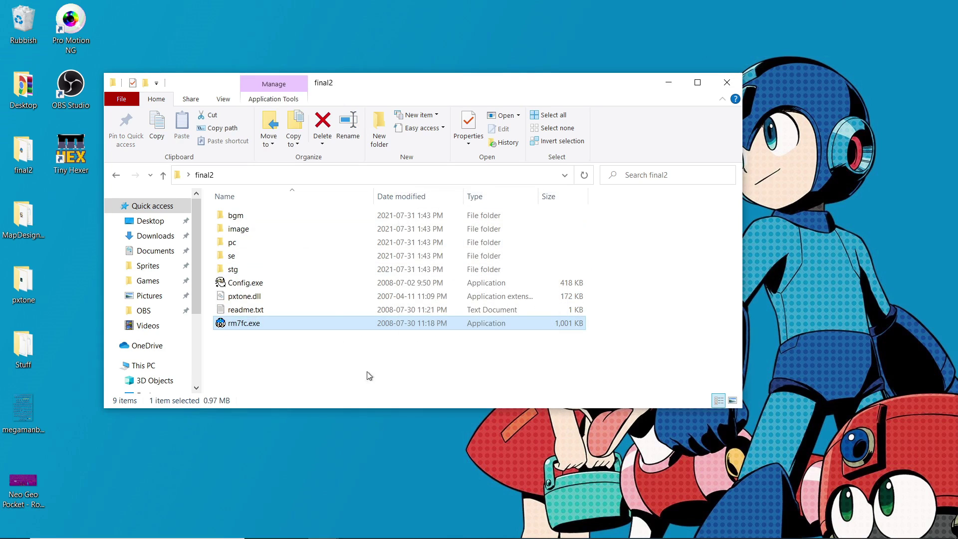
double_click(327, 322)
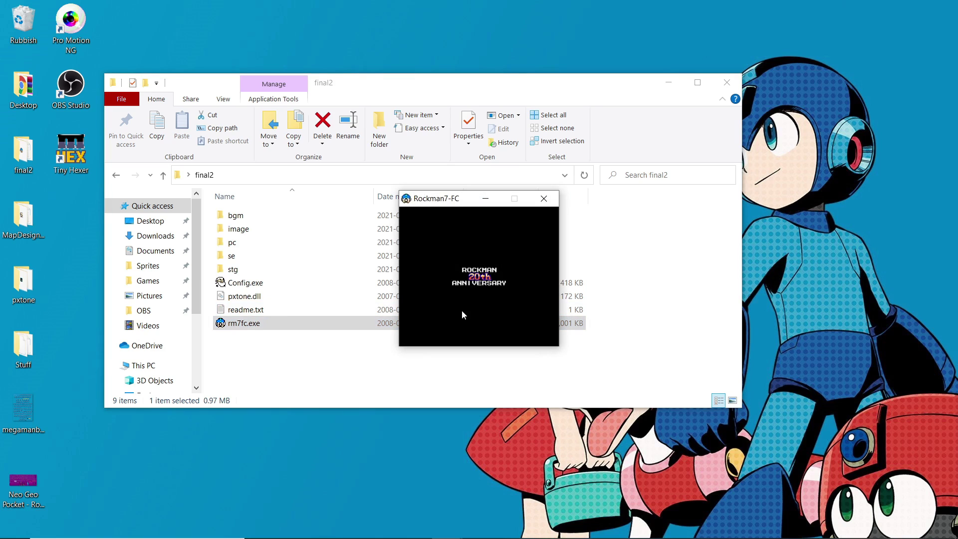
click(548, 202)
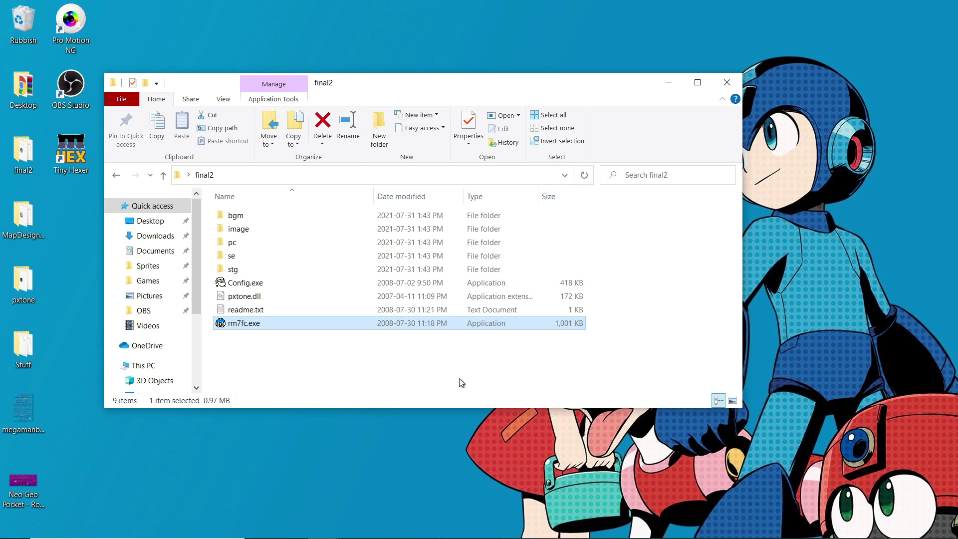
Launch rm7fc.exe again, get past the title screen to stage select, then quit
double_click(459, 325)
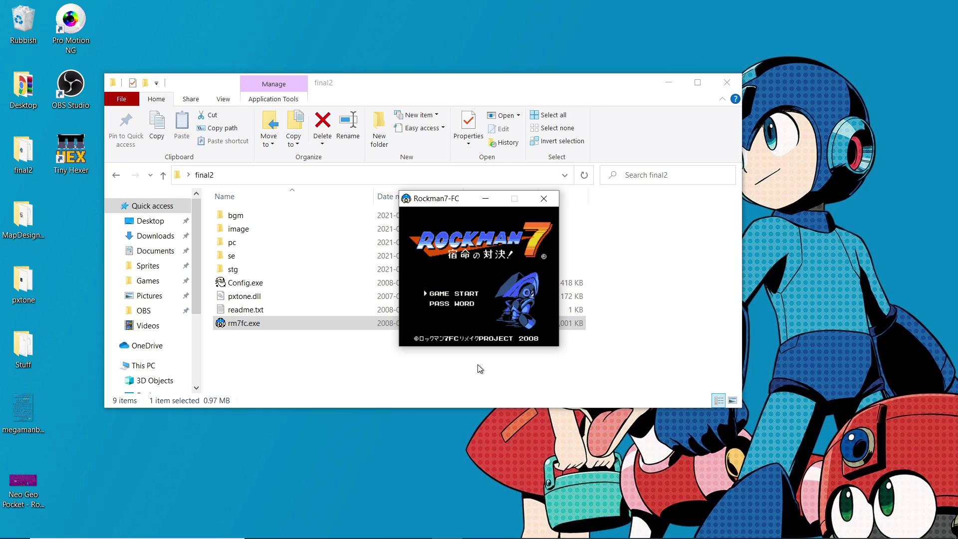
key(Return)
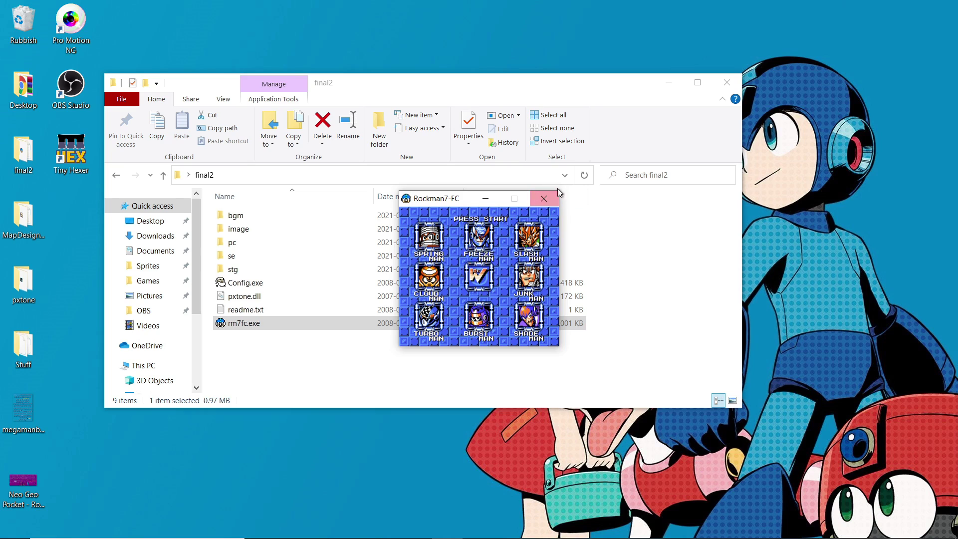
click(546, 198)
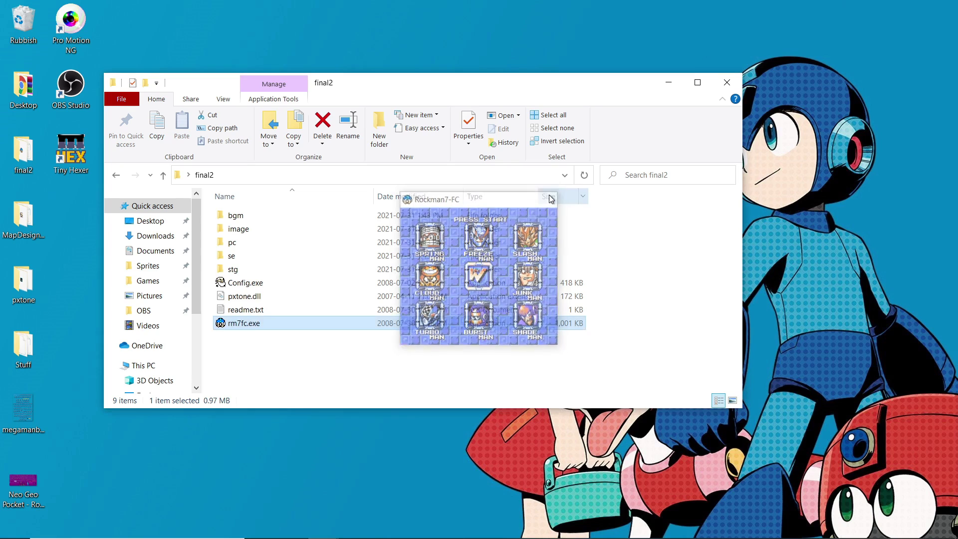
In Config.exe, set the screen size to 768 x 672, keep the first Z/X key assignment, and save
double_click(328, 283)
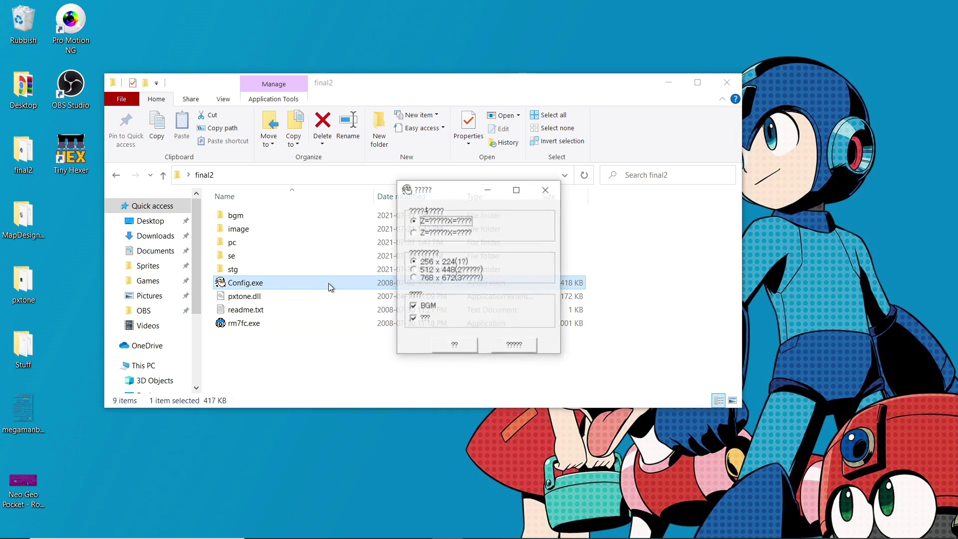
click(463, 279)
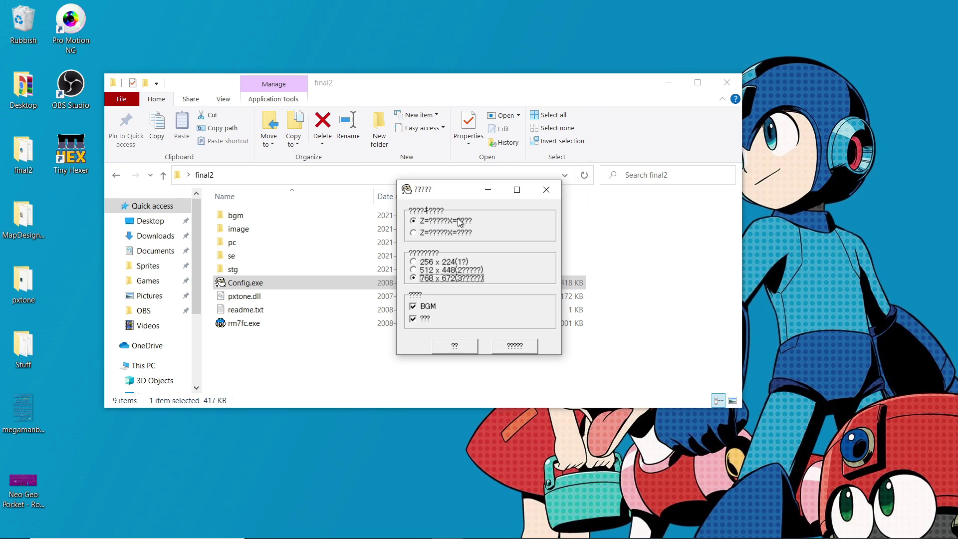
click(446, 233)
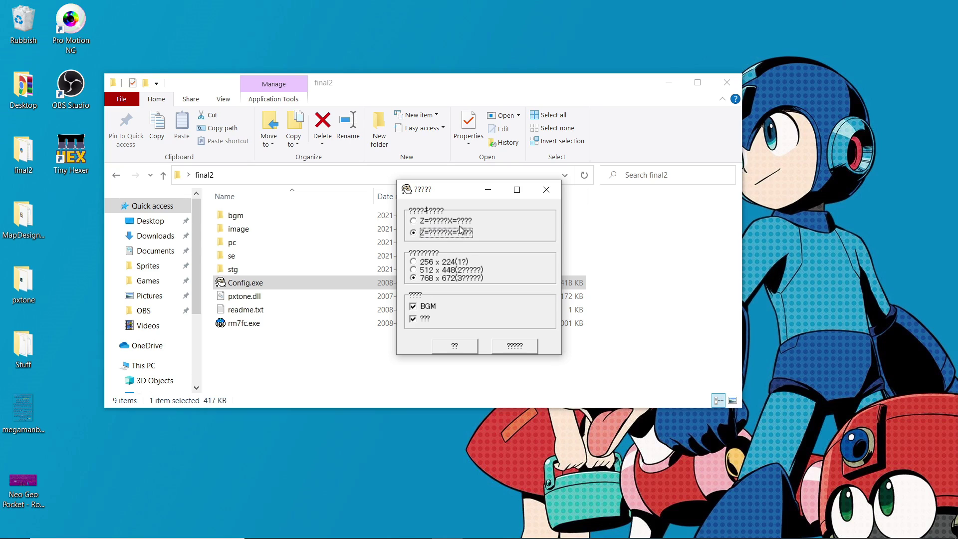
click(452, 219)
click(454, 345)
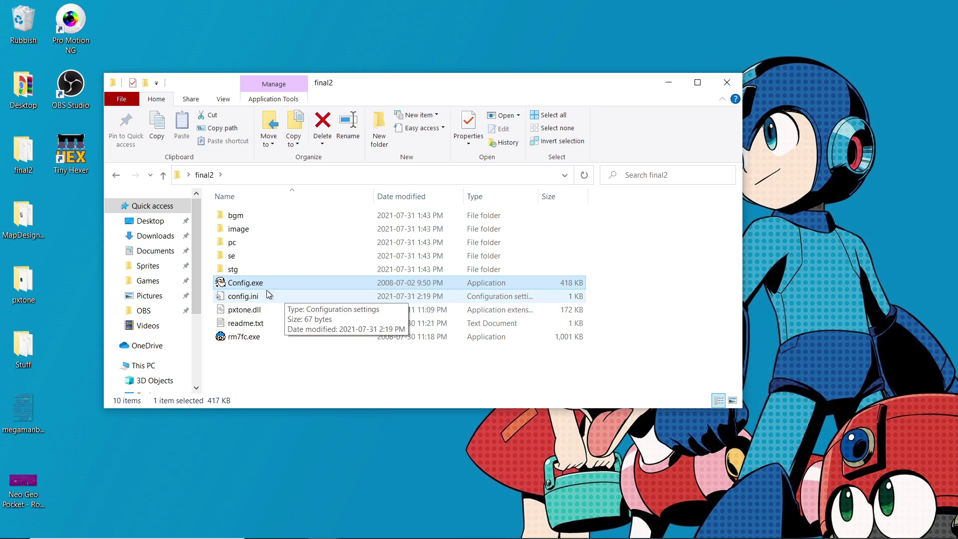
double_click(280, 327)
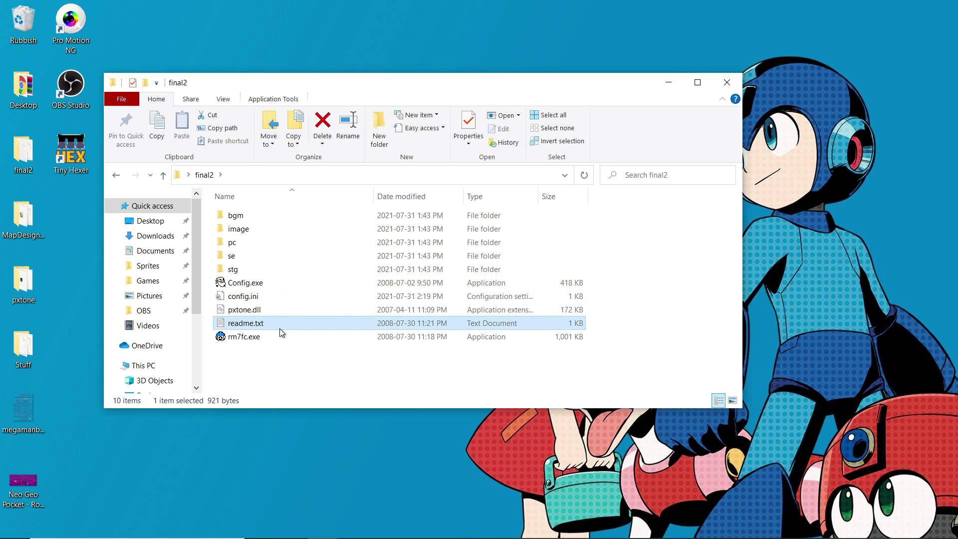
scroll(455, 252, down, 1)
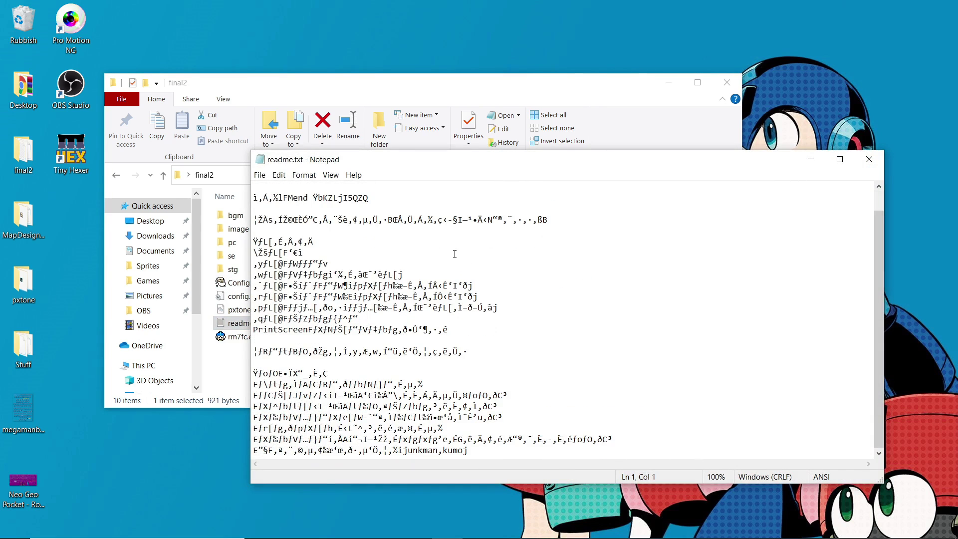
scroll(455, 254, up, 1)
scroll(415, 288, down, 1)
click(868, 159)
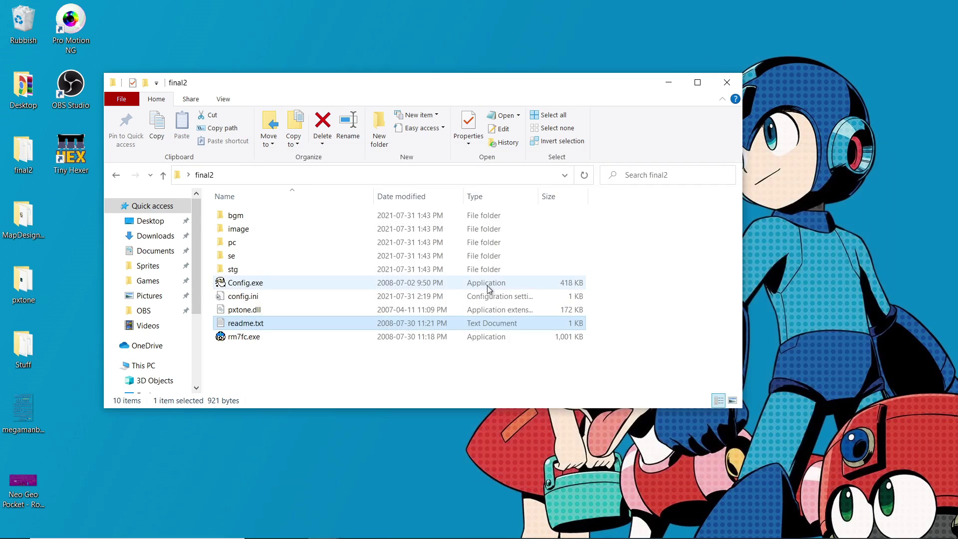
click(414, 379)
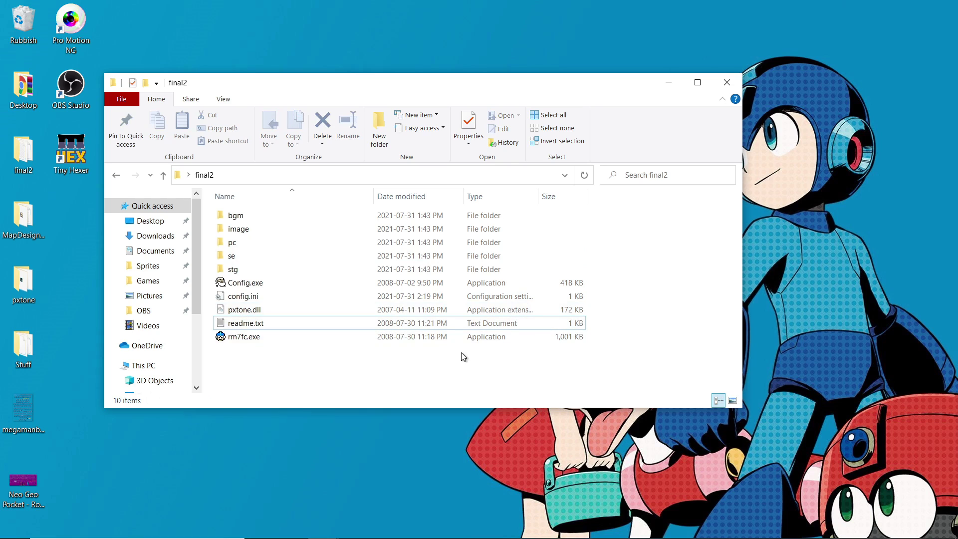
Run rm7fc.exe to confirm the 768 x 672 window, then close the game and the final2 folder
double_click(465, 340)
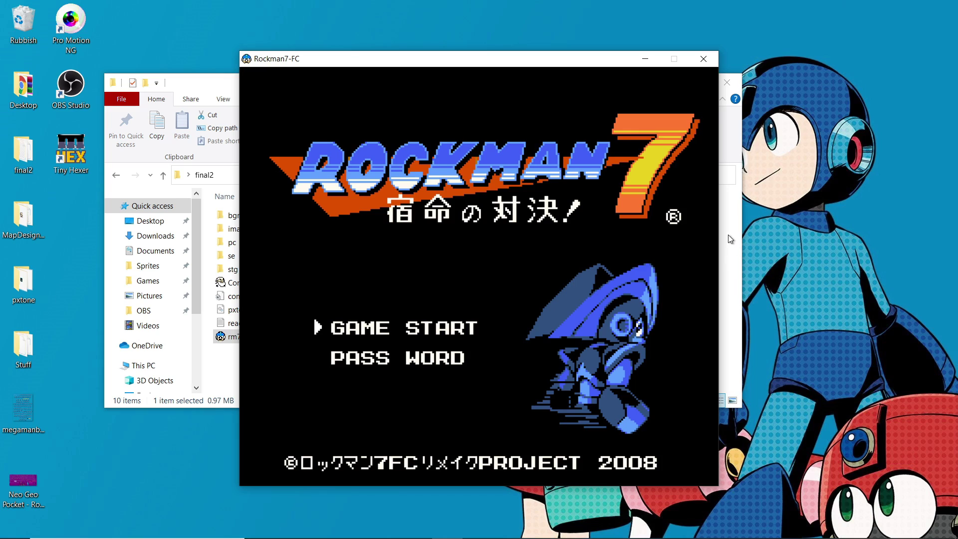
click(703, 60)
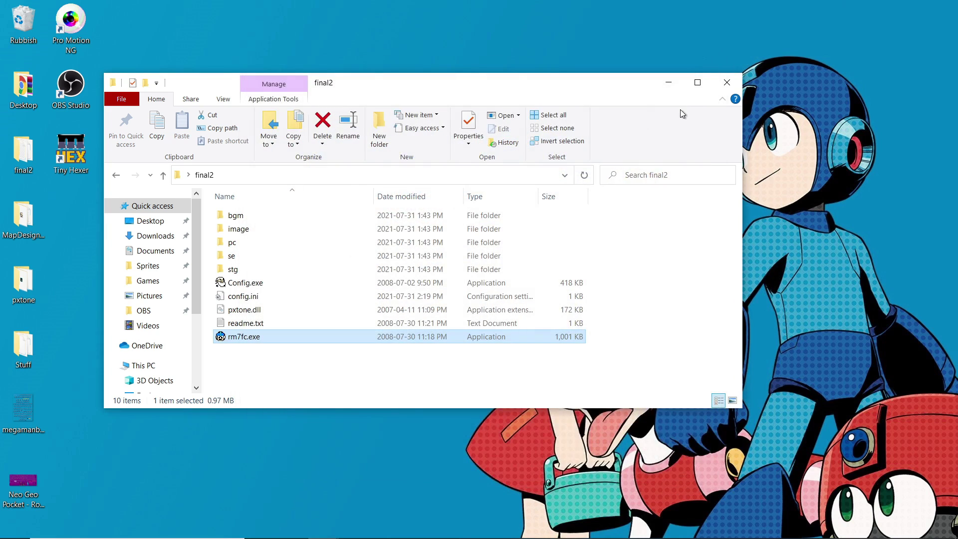
click(726, 83)
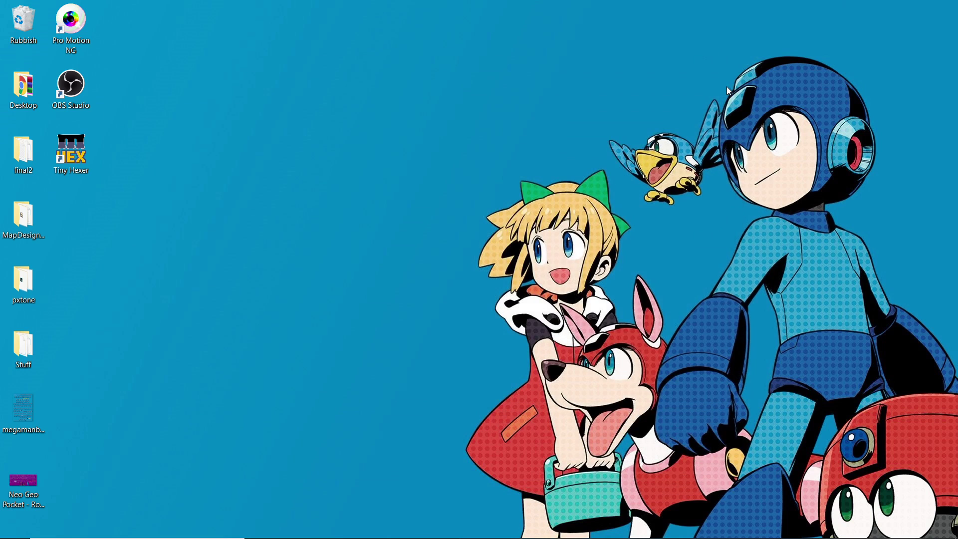